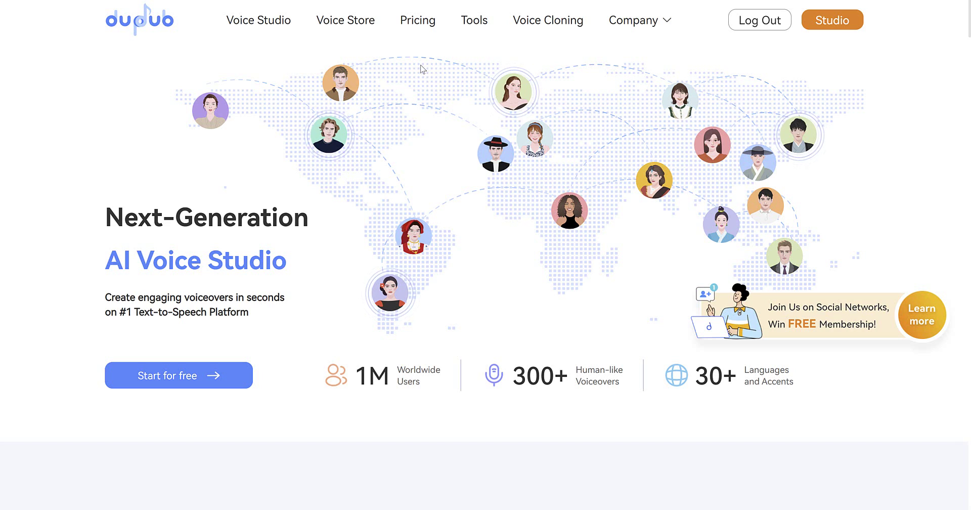
- Open Voice Studio showing the 'How to use DupDub?' article, then select and deselect first-paragraph text
click(268, 23)
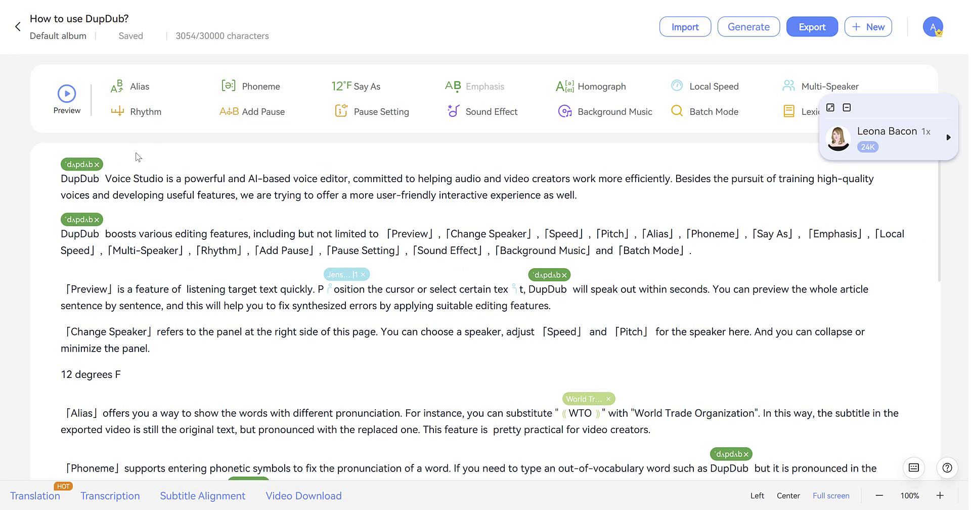
drag(180, 172, 302, 197)
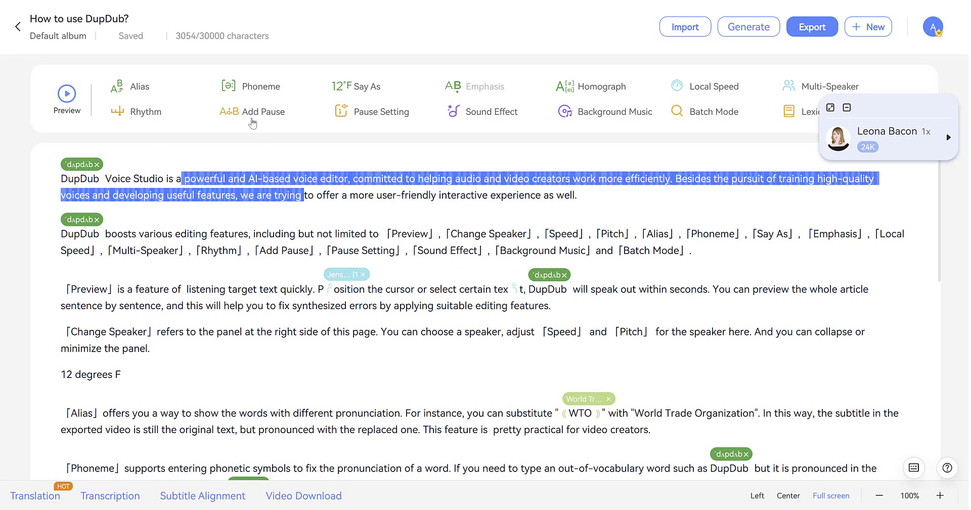
click(196, 190)
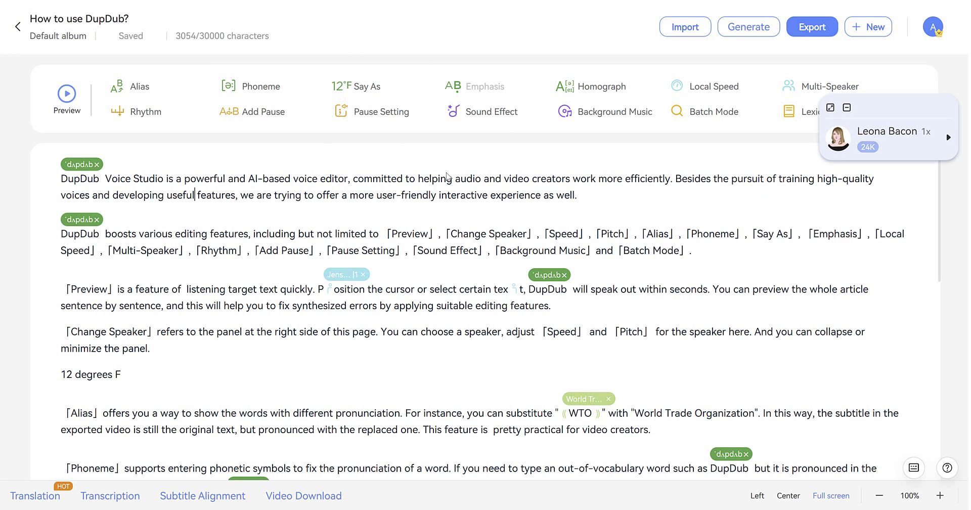
- Preview Leona Bacon in the Shouting style, then switch her to Friendly and preview again
click(831, 108)
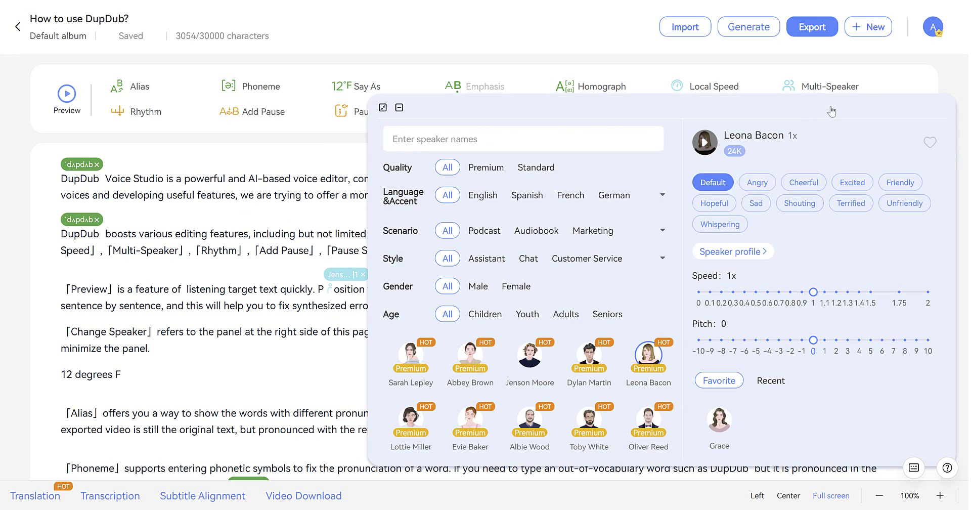
click(706, 145)
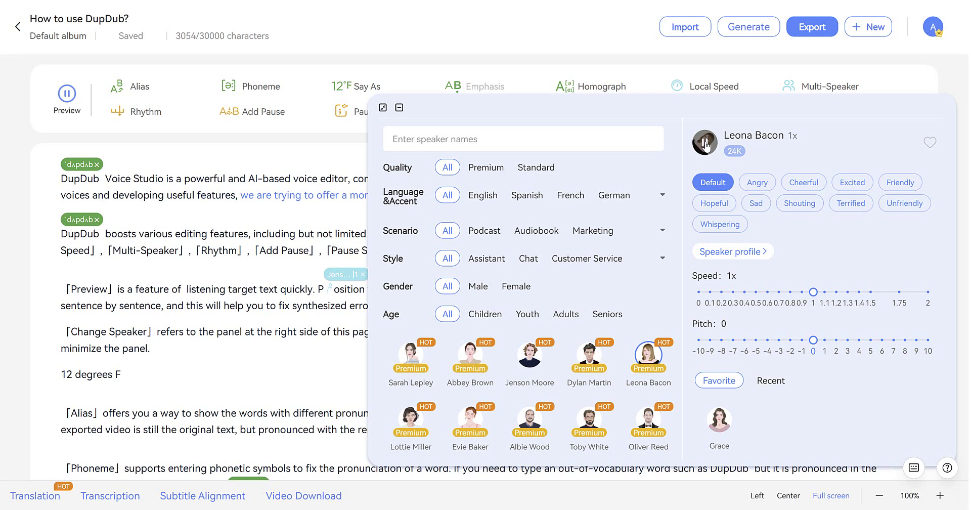
click(793, 207)
click(705, 143)
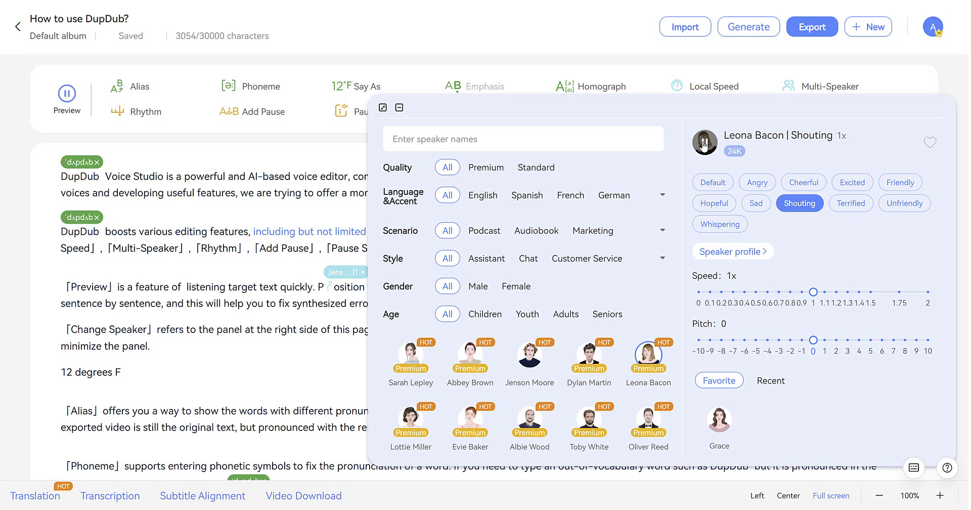
click(705, 143)
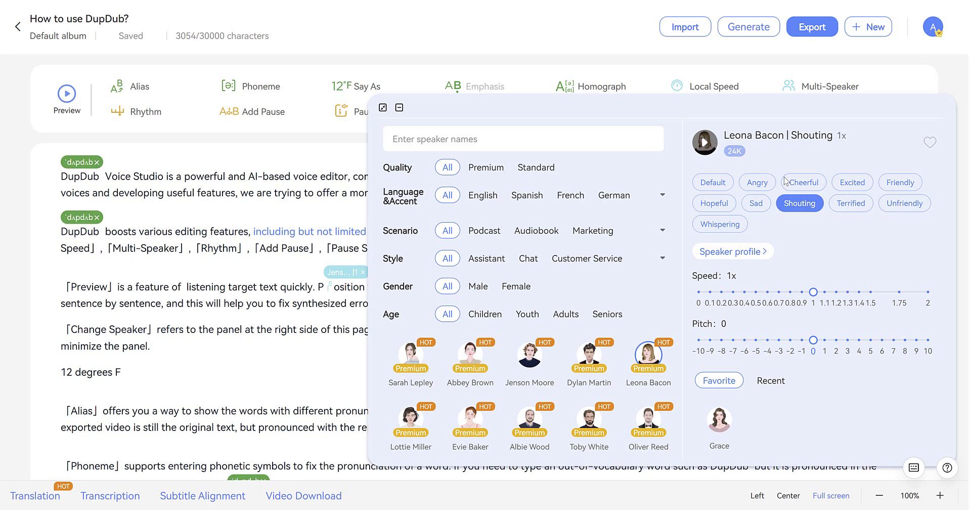
click(900, 189)
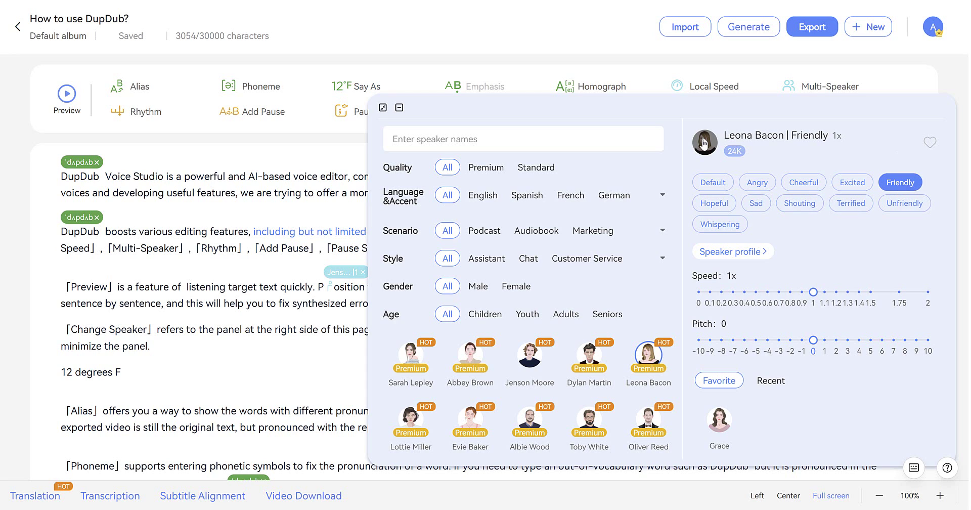
click(711, 135)
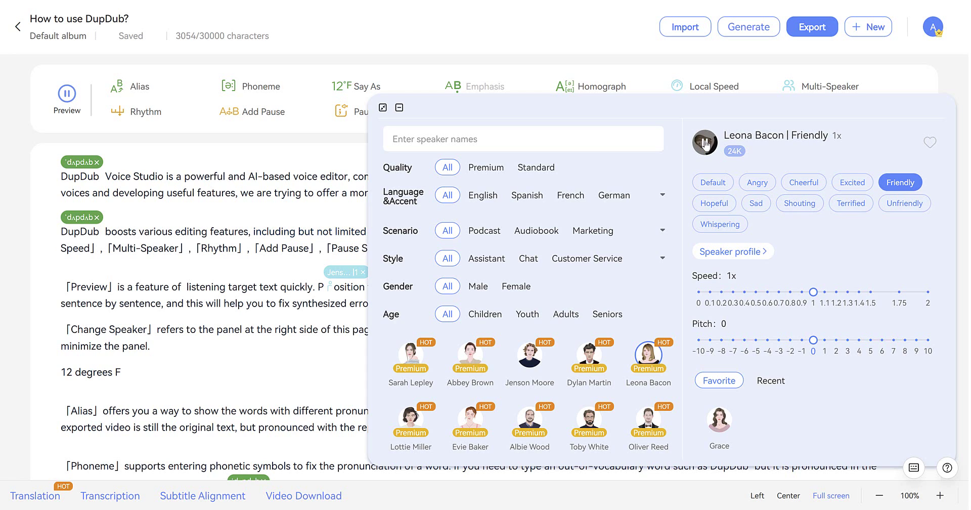
click(706, 145)
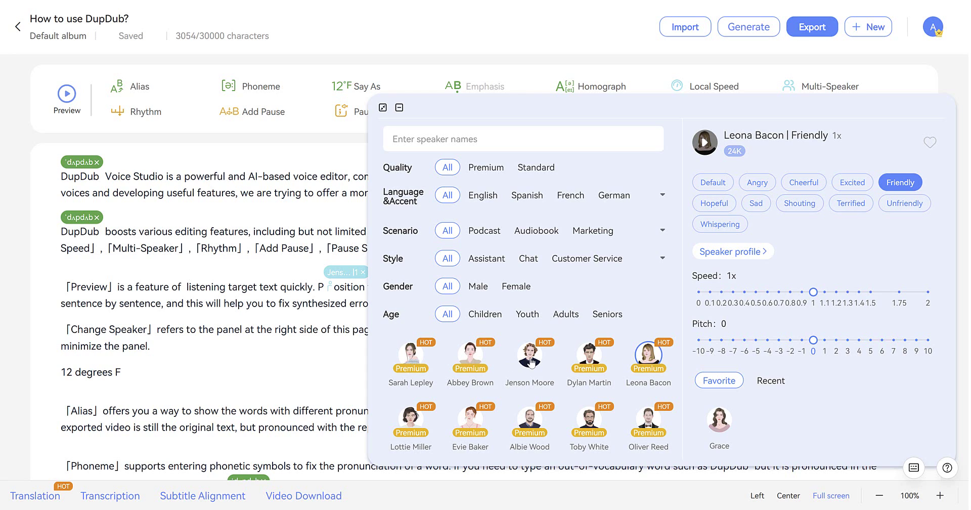
- Switch the speaker to Dylan Martin in the Whispering style and add him to favourites
click(595, 371)
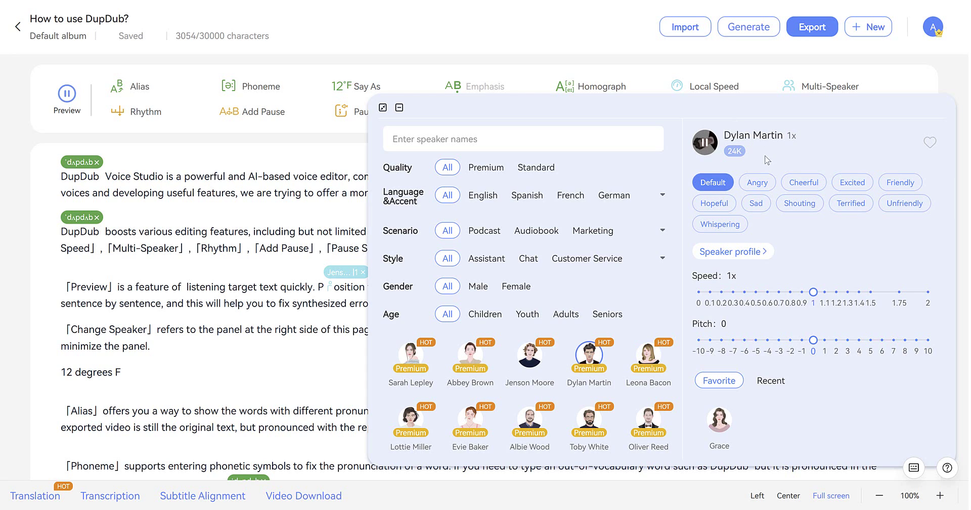
click(716, 226)
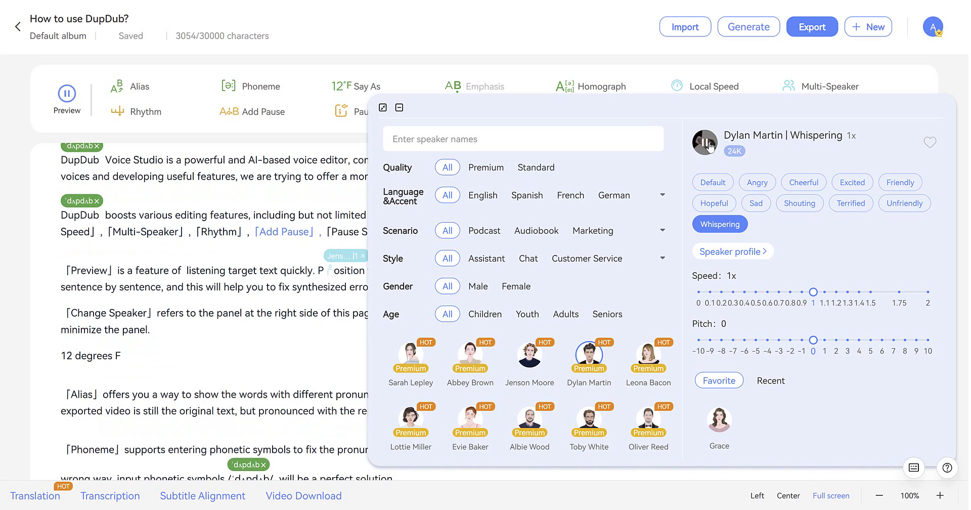
click(708, 145)
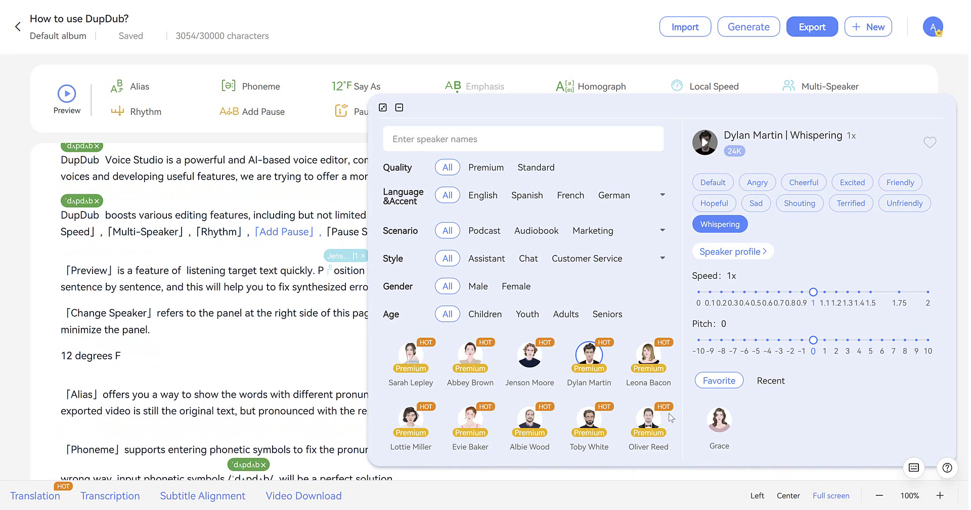
click(930, 142)
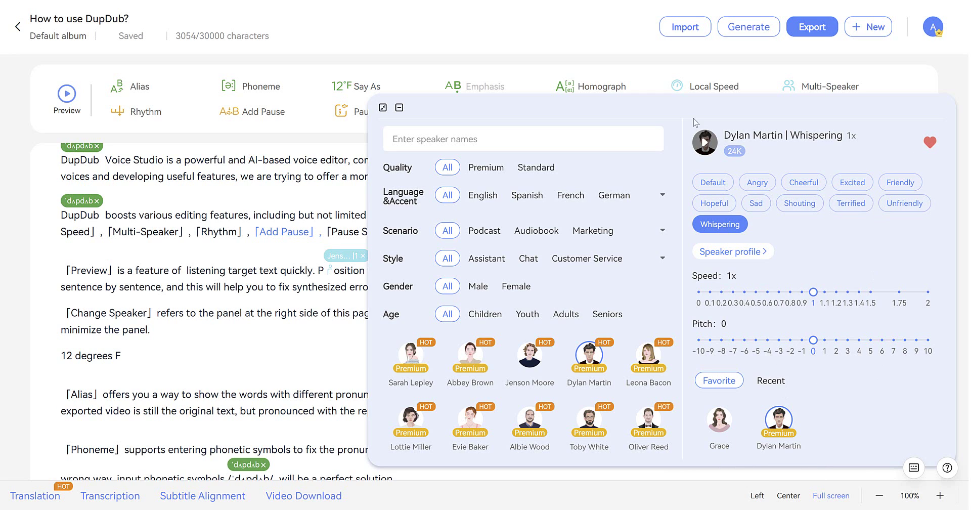
- Minimize the speaker panel and preview the article from just before 'powerful'
click(400, 108)
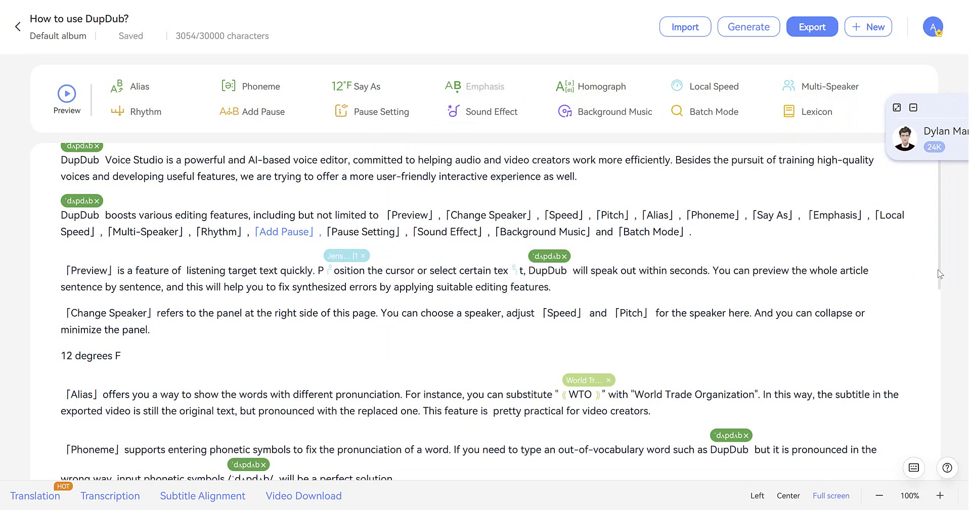
scroll(941, 278, up, 2)
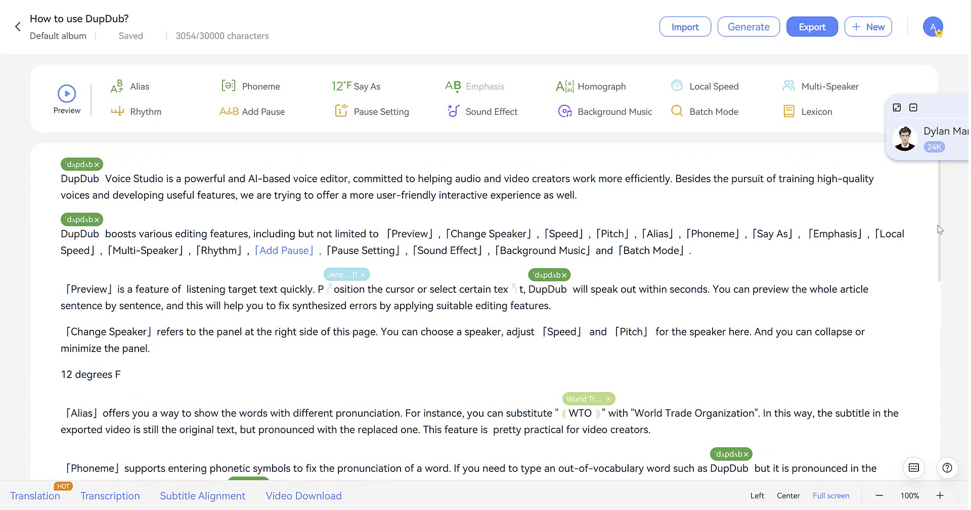
drag(204, 178, 347, 194)
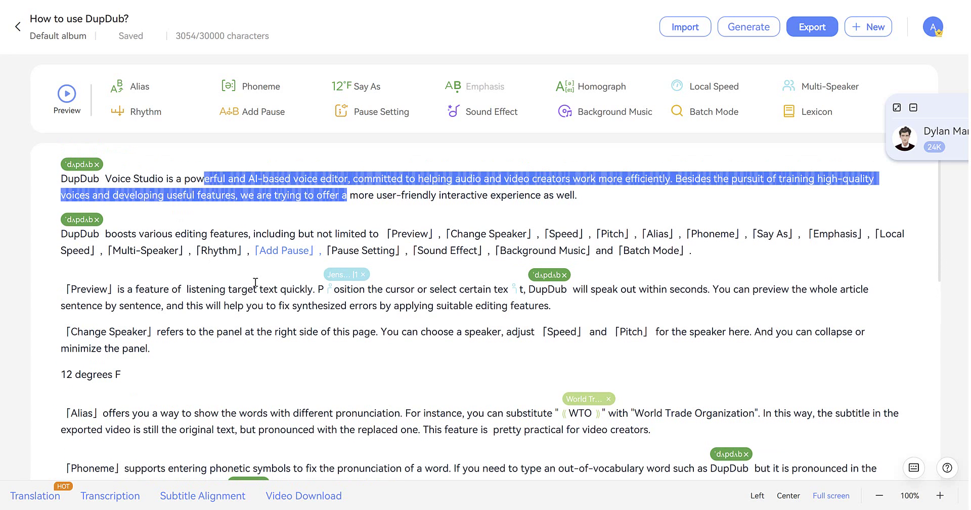
click(221, 189)
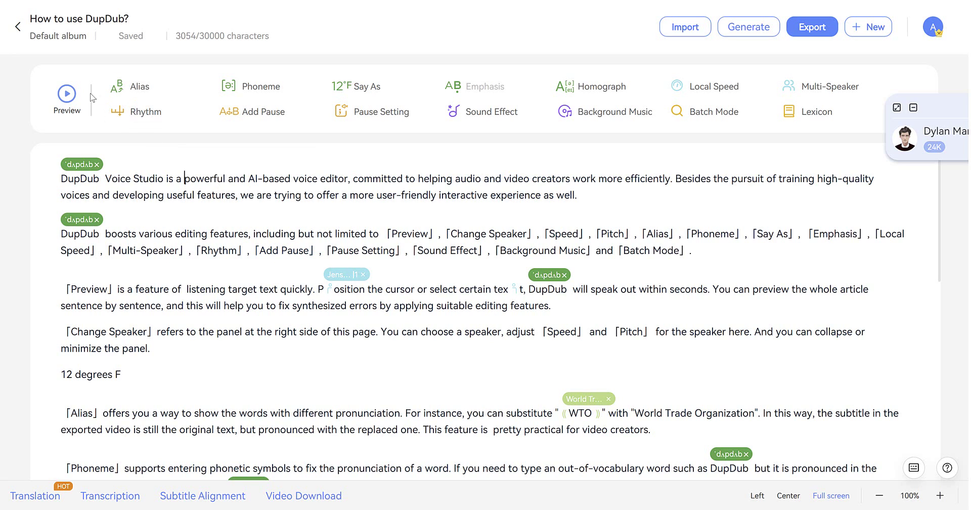
click(66, 96)
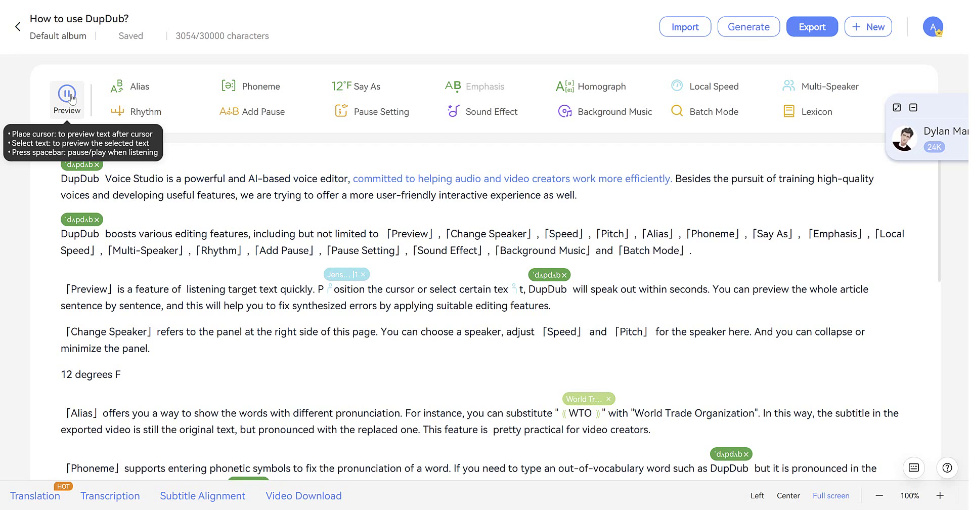
click(69, 95)
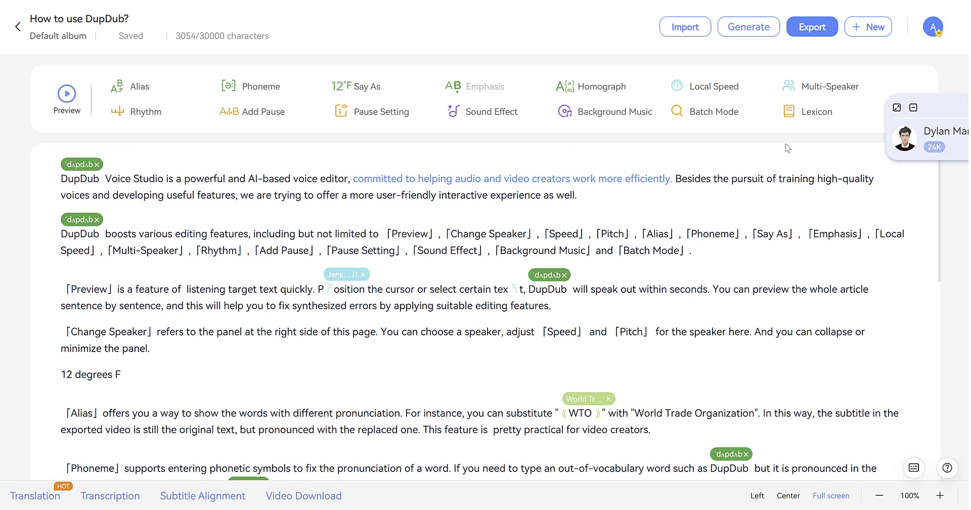
- Set Dylan Martin back to the Default style and collapse the speaker panel again
mouse_move(865, 118)
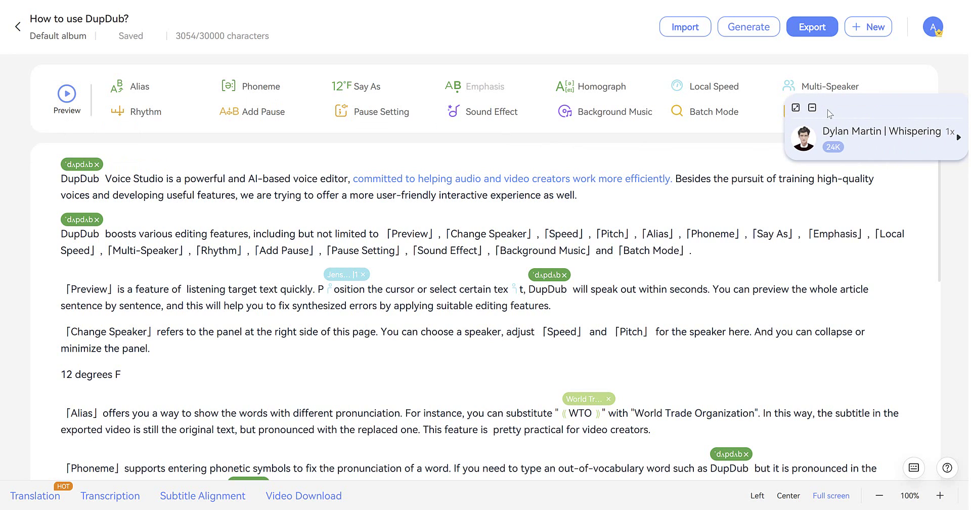
click(797, 108)
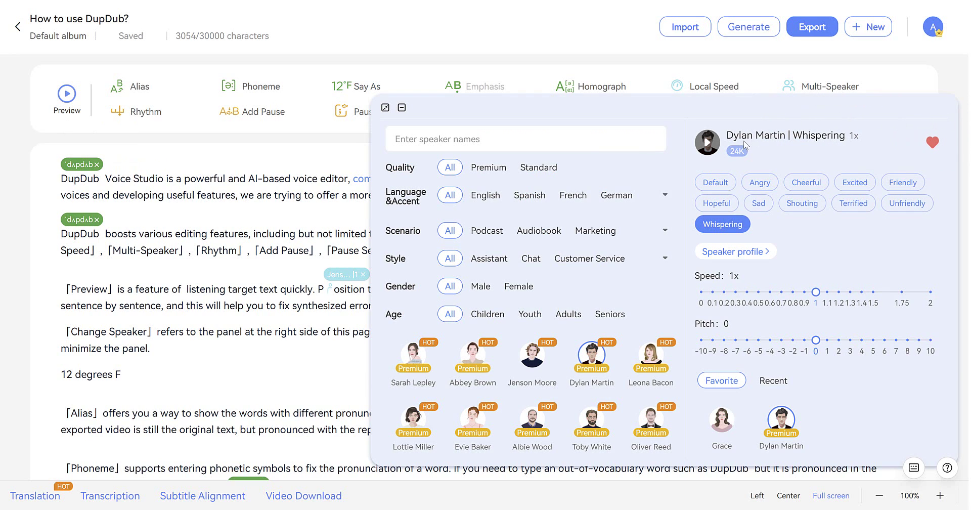
click(729, 187)
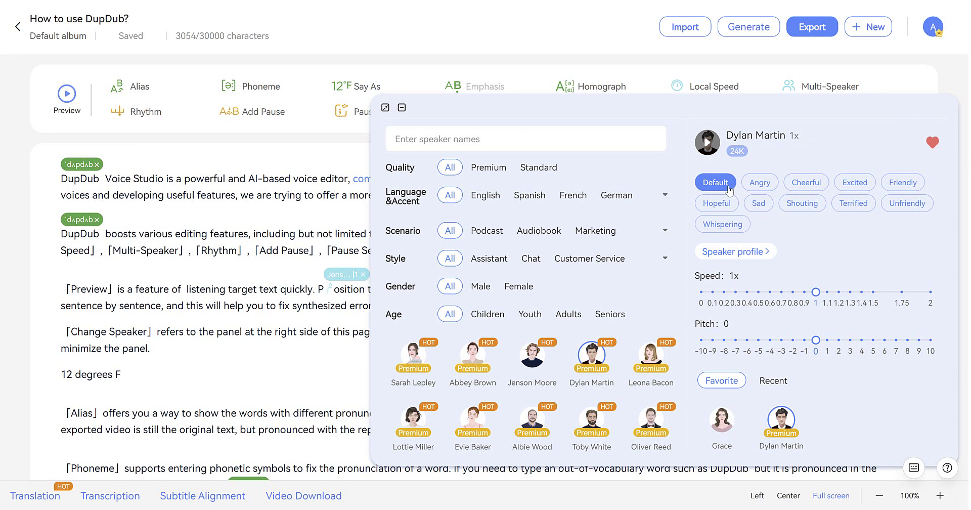
click(402, 108)
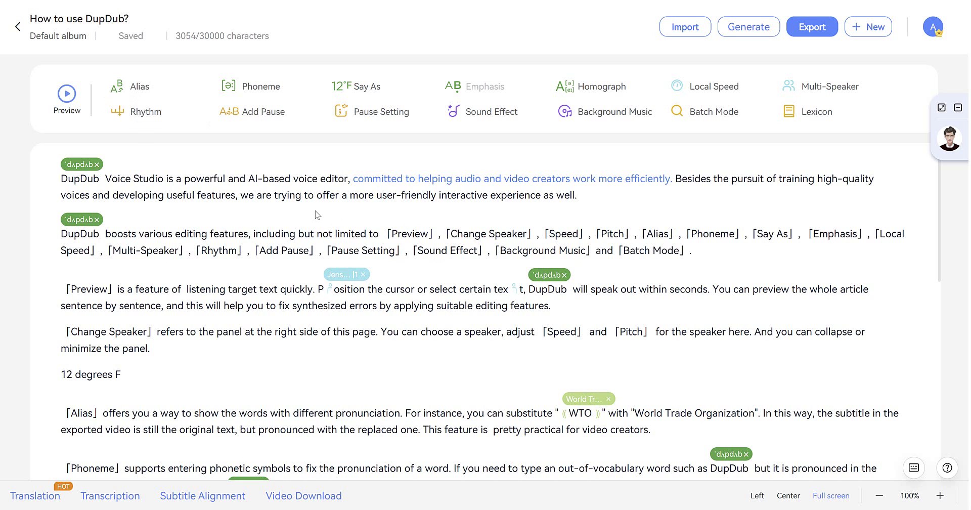
scroll(946, 274, down, 3)
scroll(945, 274, down, 3)
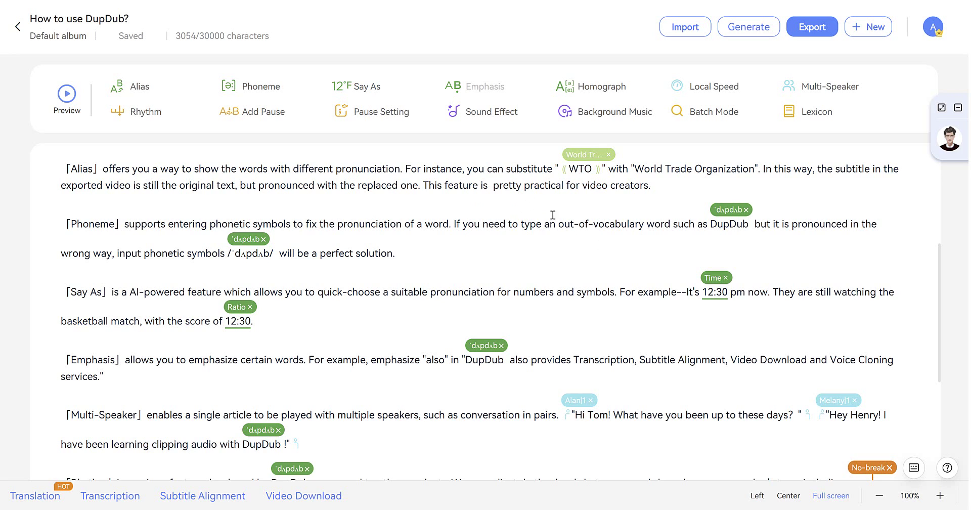
click(721, 211)
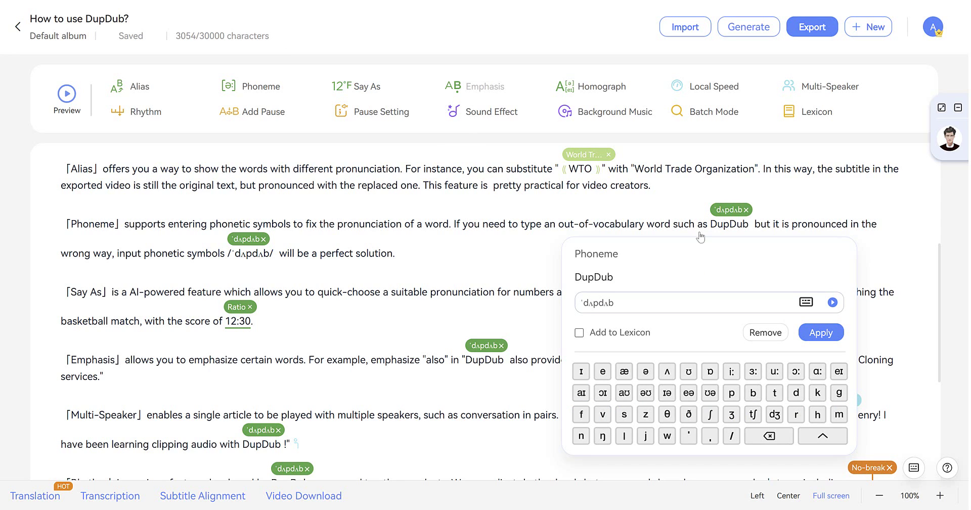
click(503, 262)
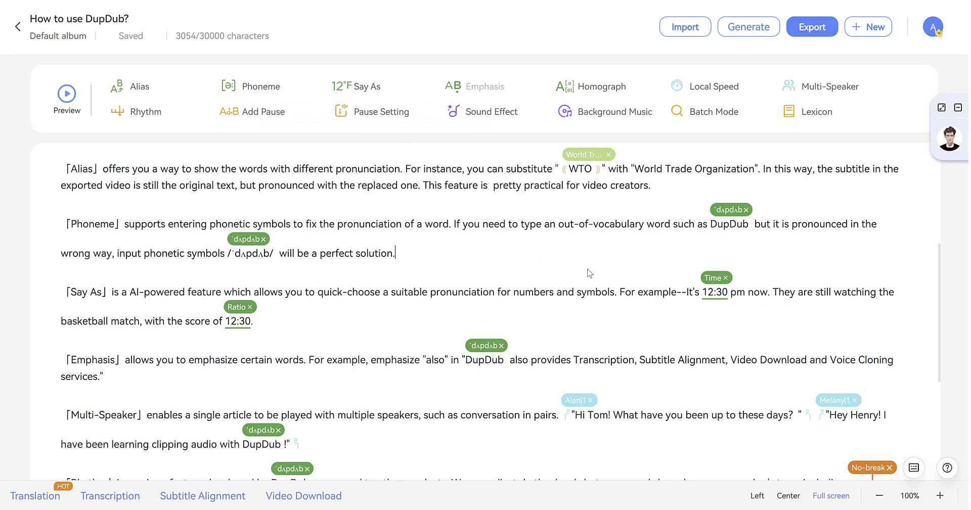
click(715, 279)
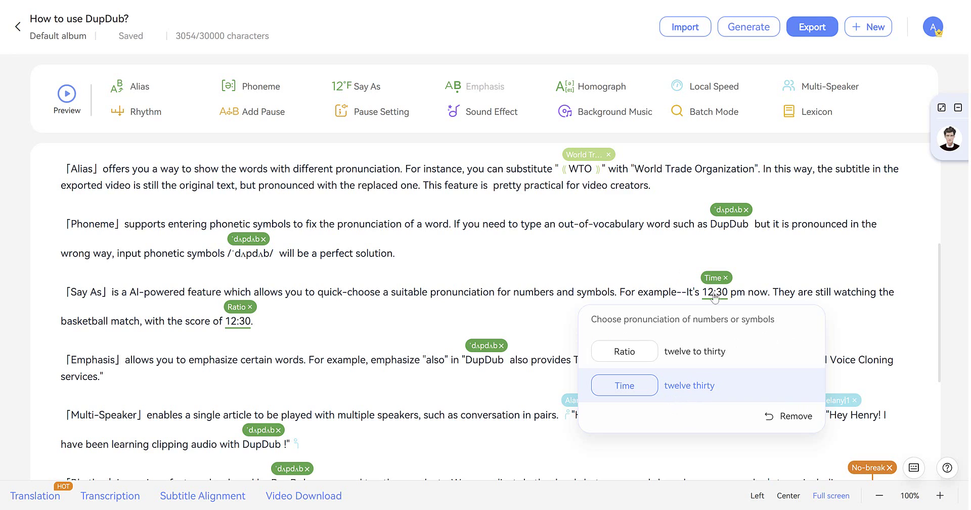
click(671, 260)
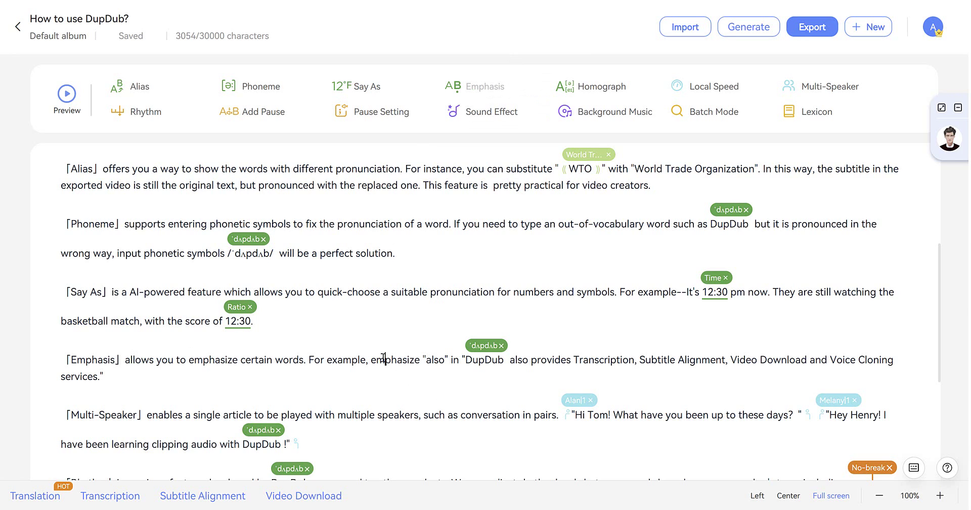
click(73, 103)
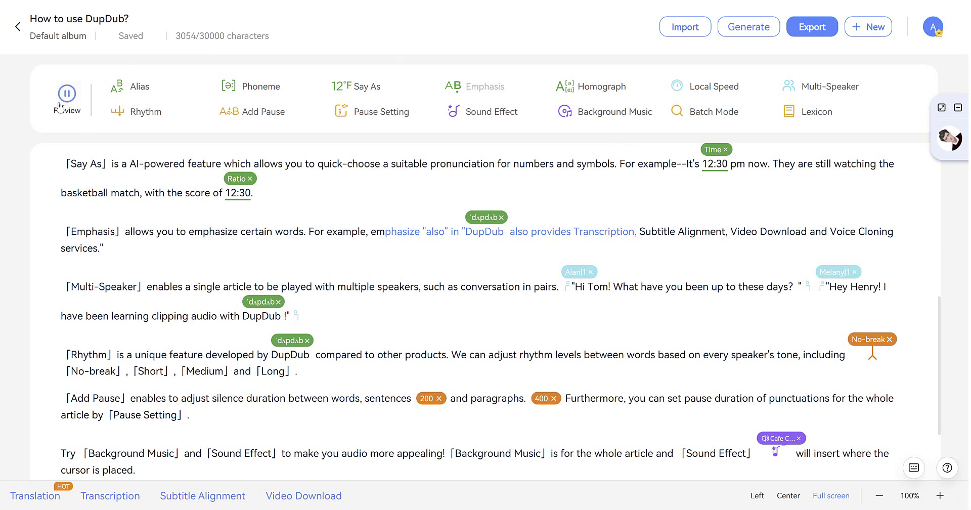
click(71, 103)
scroll(607, 222, down, 2)
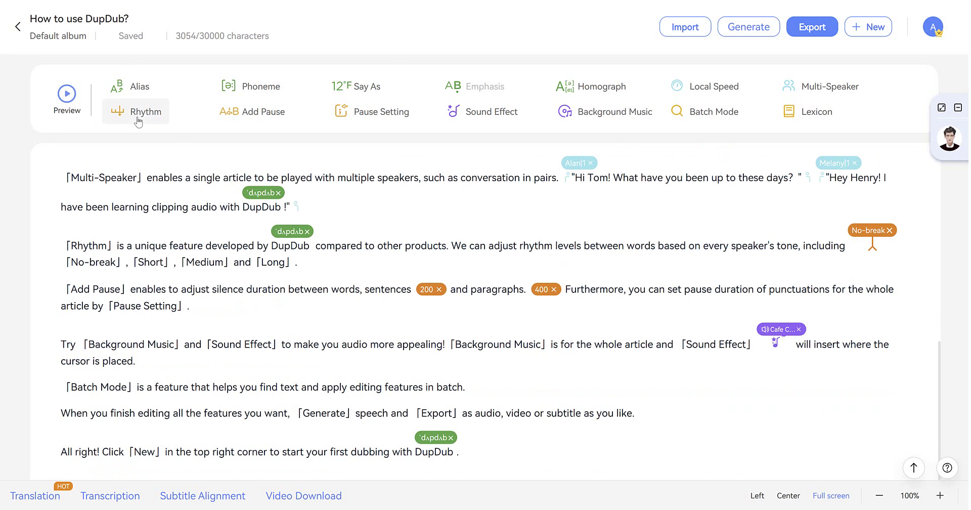
click(152, 107)
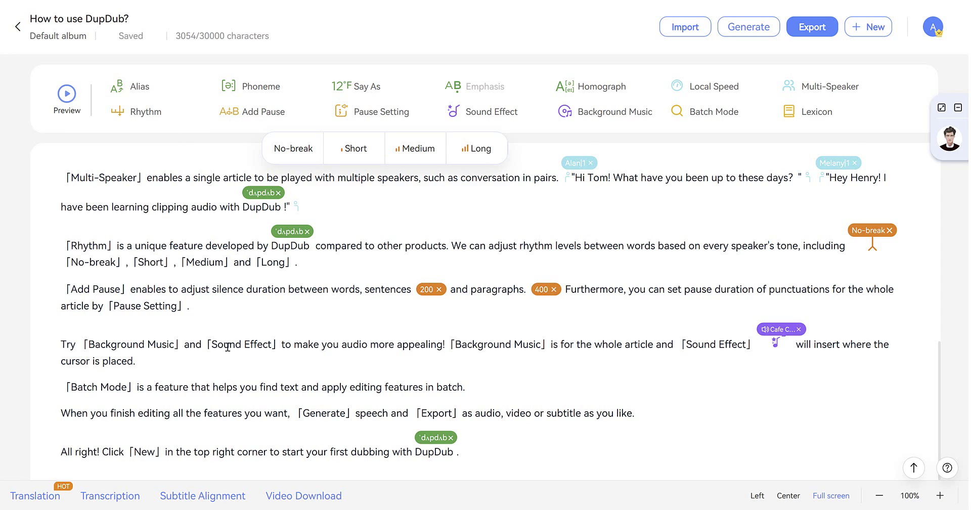
click(261, 281)
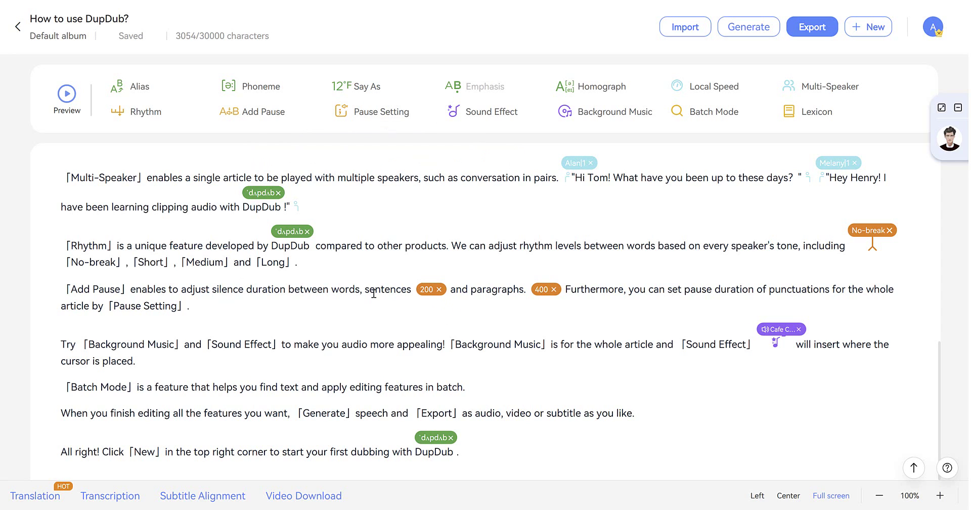
drag(359, 289, 581, 290)
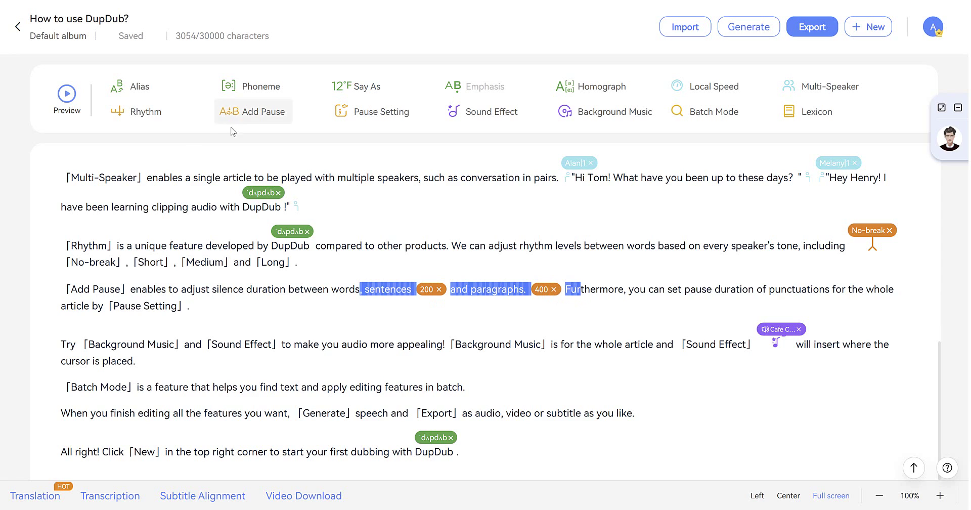
click(89, 104)
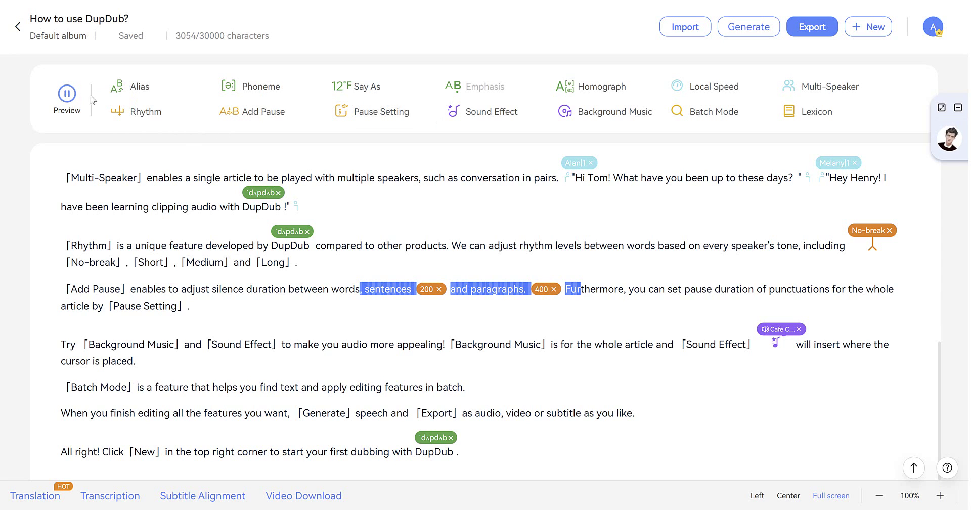
click(66, 95)
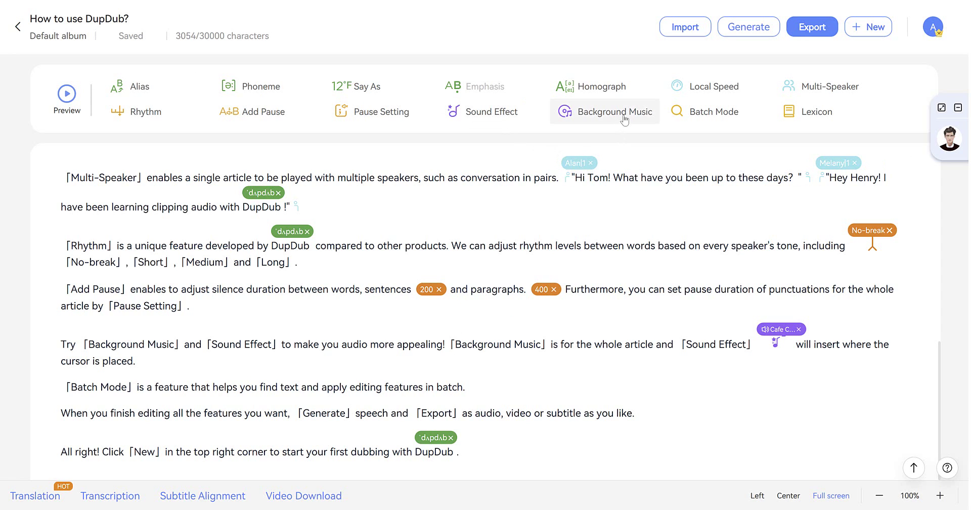
drag(564, 344, 756, 344)
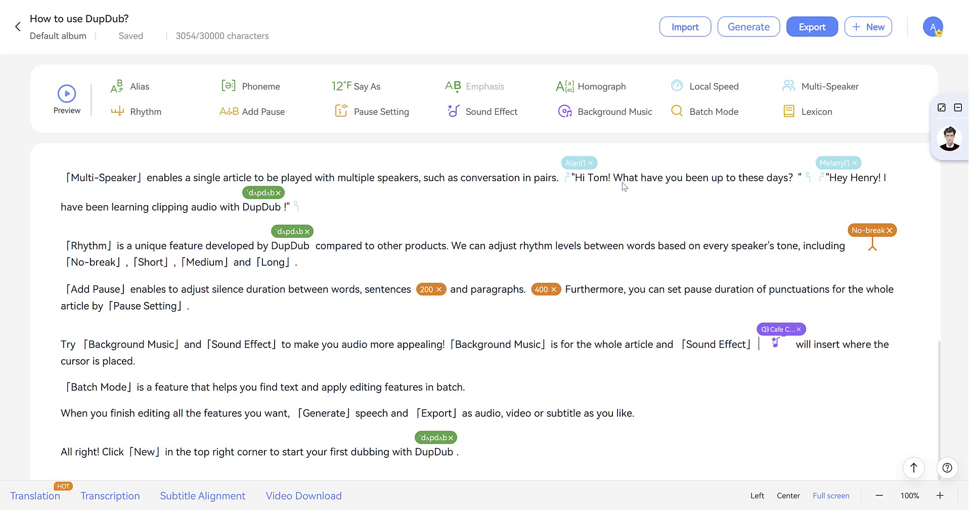
click(489, 111)
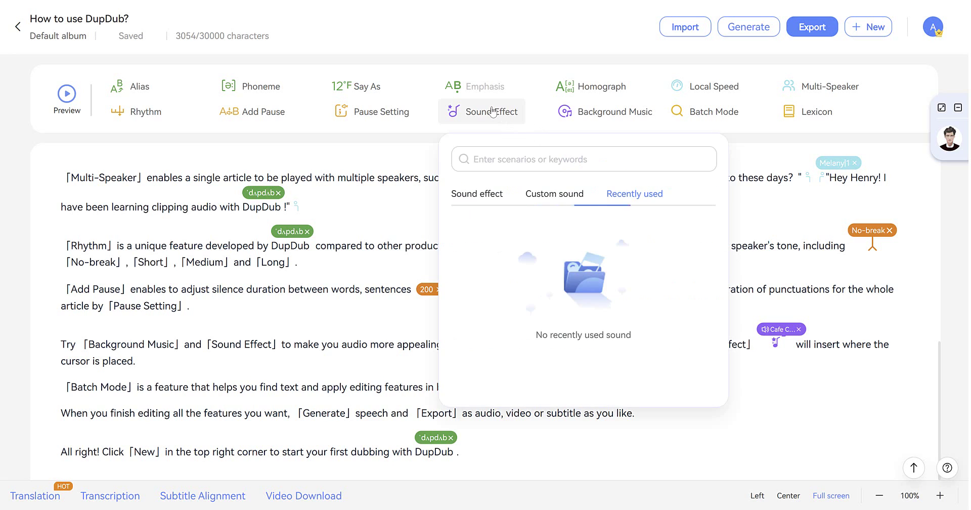
click(490, 197)
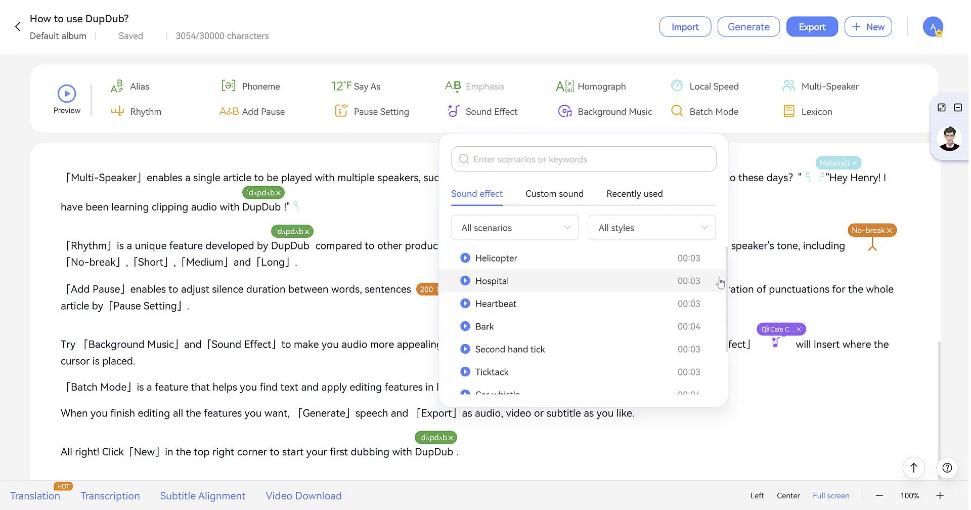
scroll(724, 283, down, 3)
scroll(718, 258, up, 3)
click(564, 196)
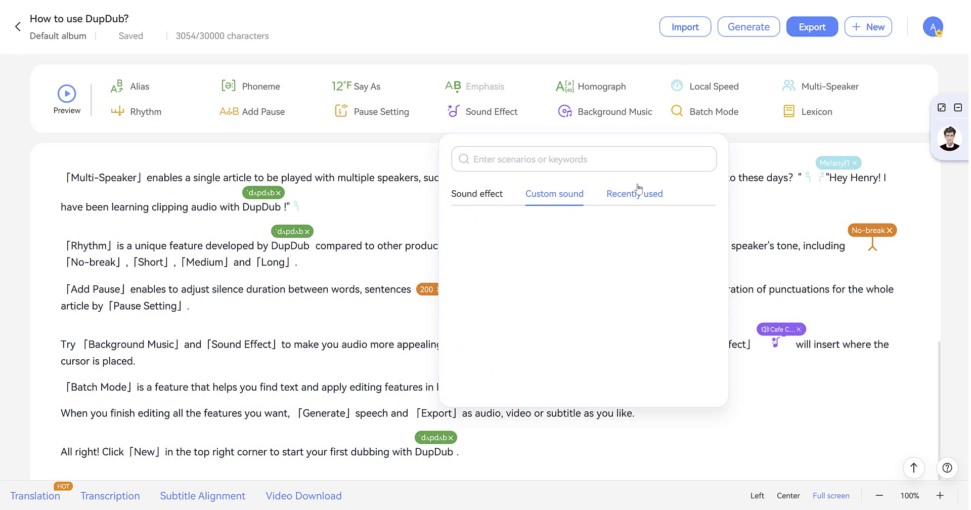
click(783, 238)
click(783, 333)
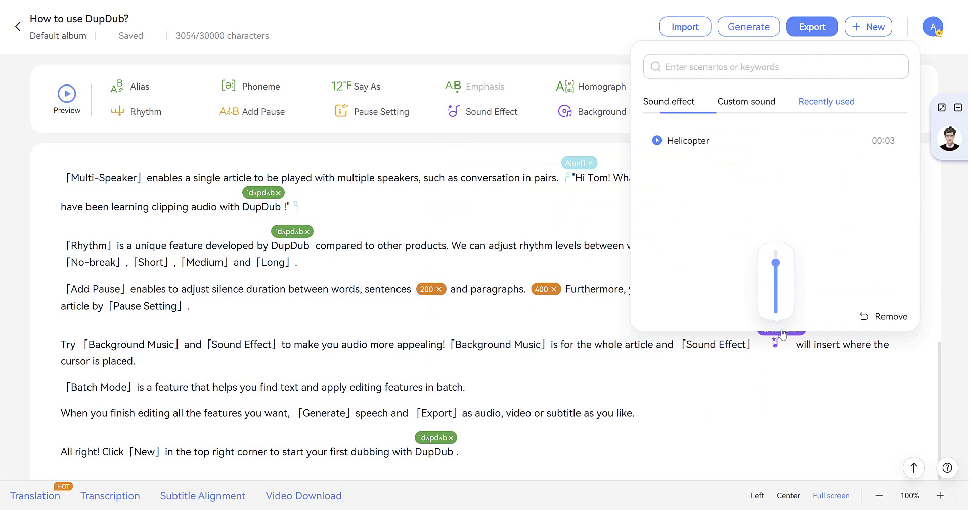
click(621, 320)
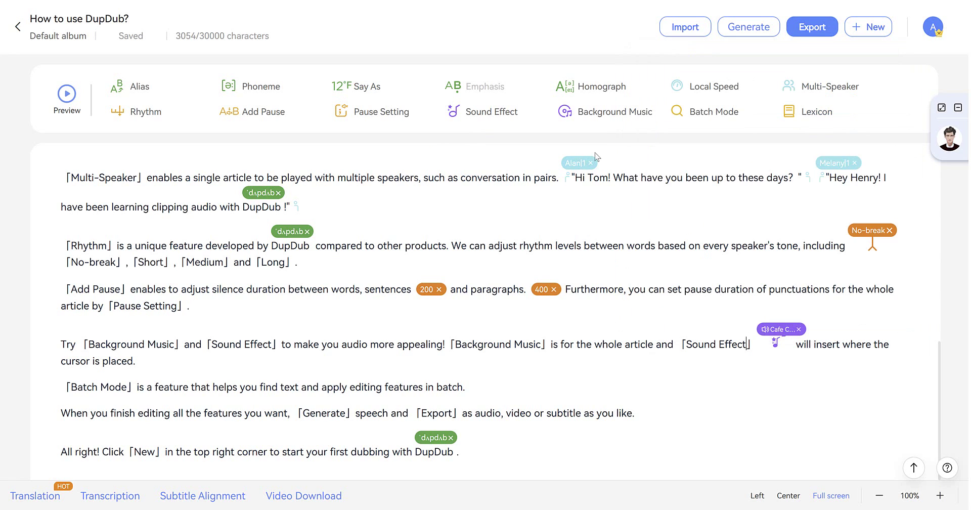
click(71, 95)
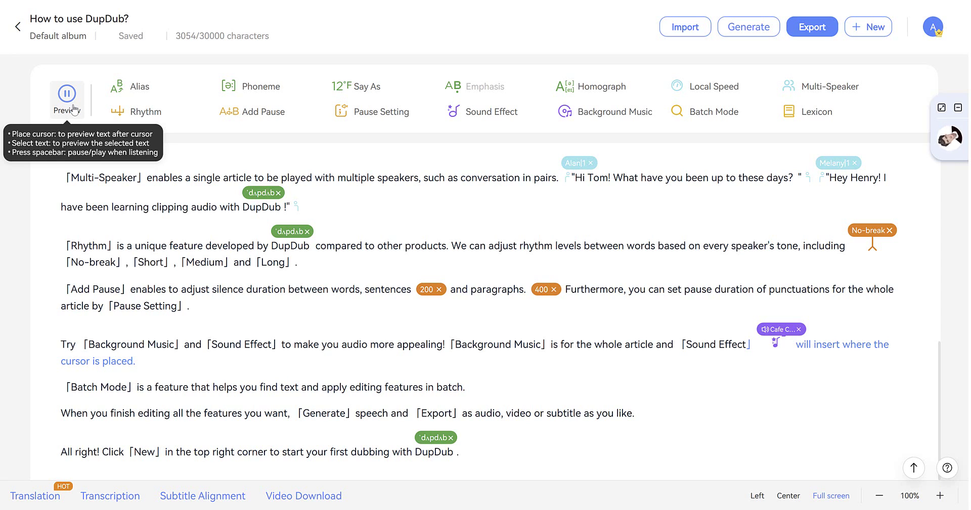
click(74, 109)
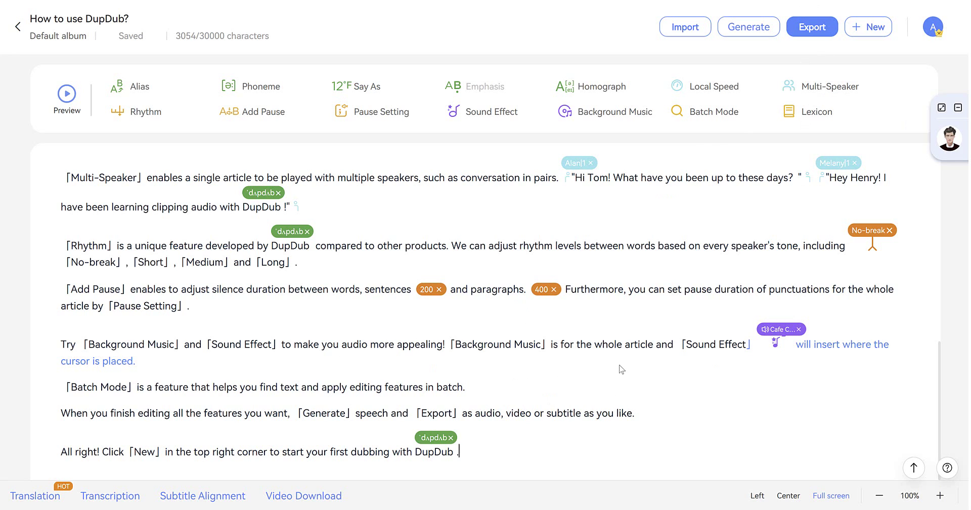
- Clear the earlier selection, scroll to the top, and select the whole [Change Speaker] paragraph
click(618, 452)
drag(651, 423, 304, 255)
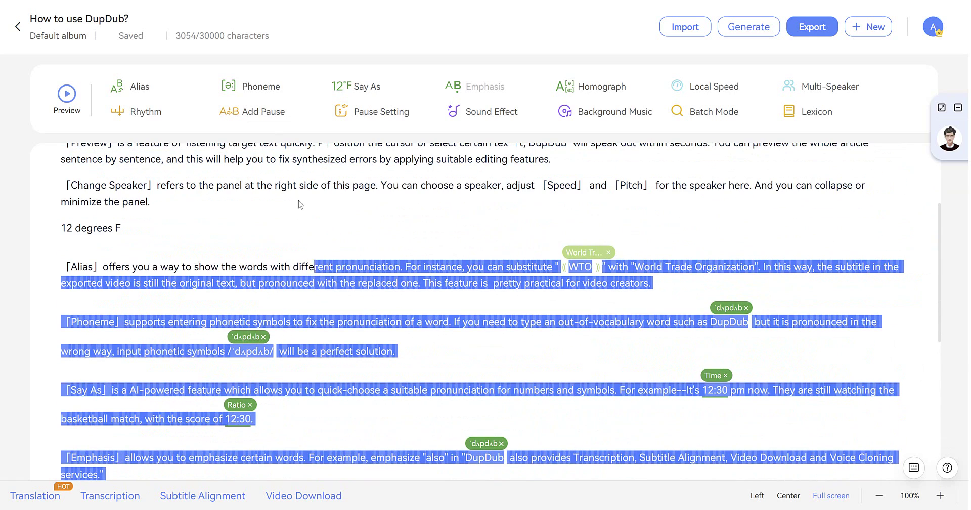
click(282, 204)
scroll(281, 204, up, 5)
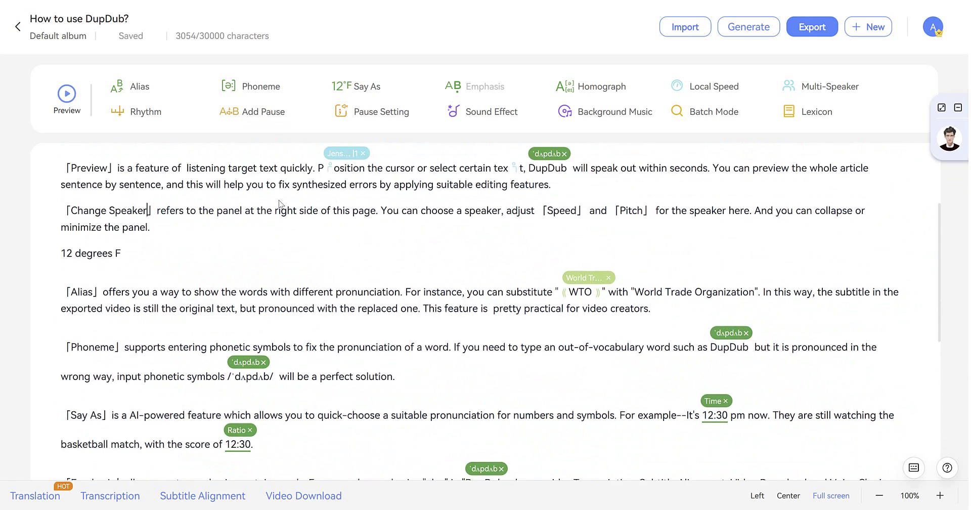
drag(196, 180, 338, 284)
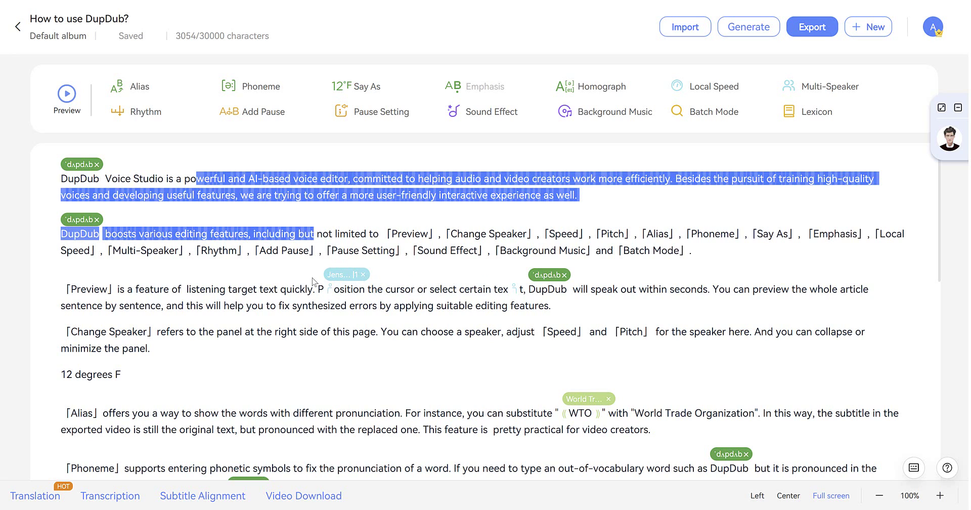
drag(165, 349, 50, 336)
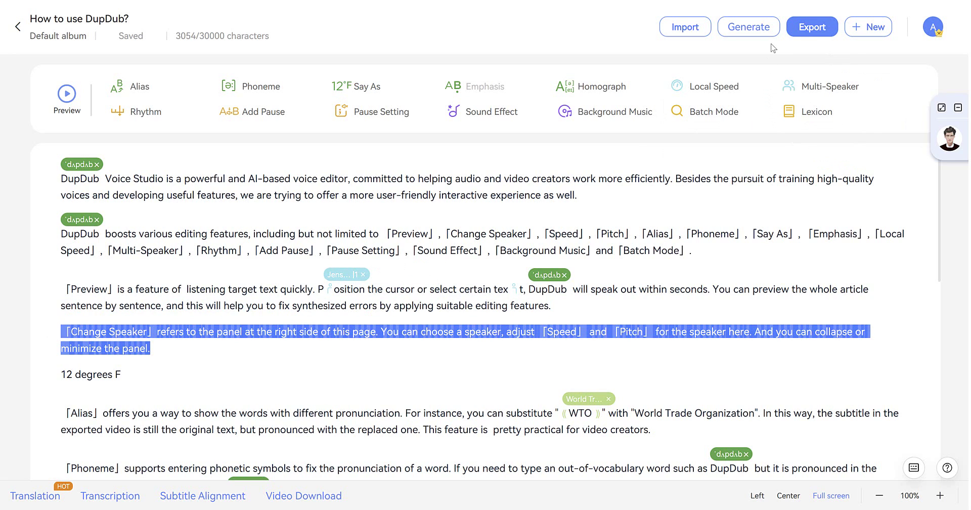
- Generate speech for the entire article from the checklist, then play and pause its opening
click(758, 31)
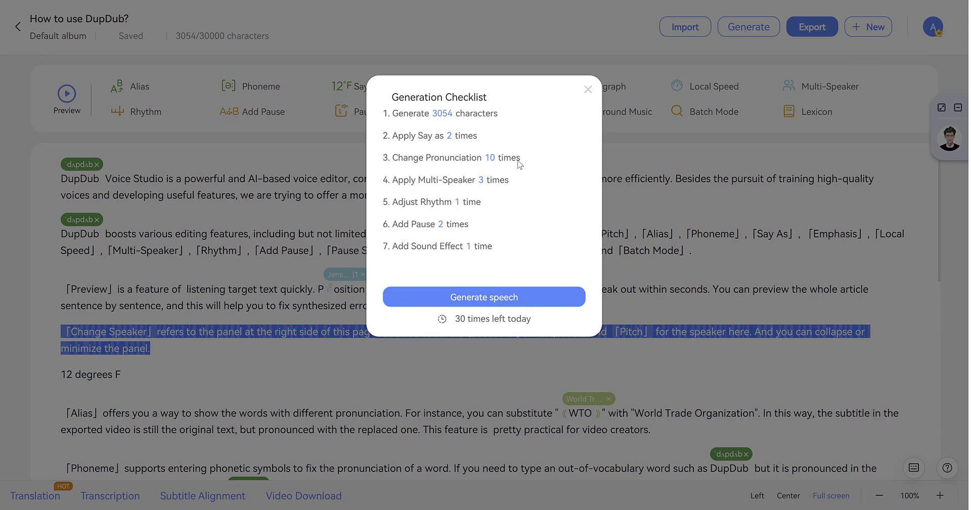
click(588, 90)
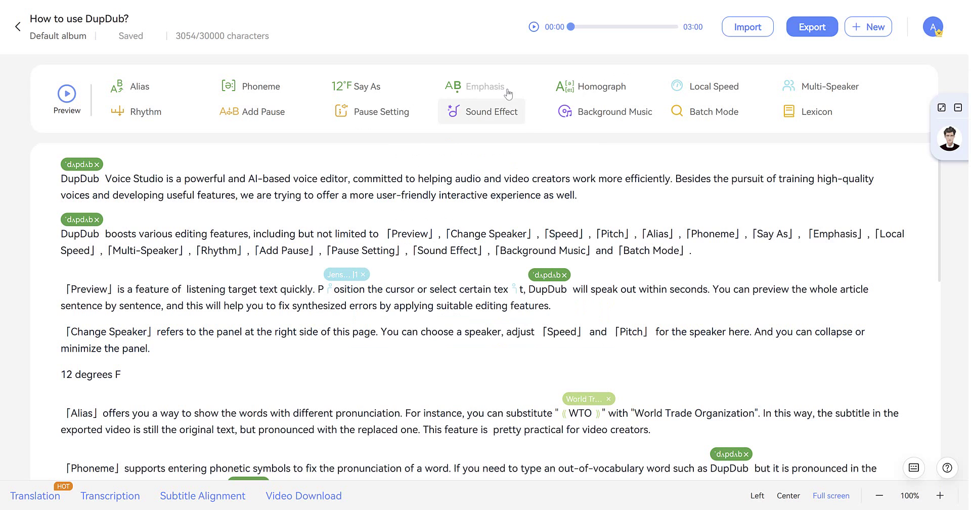
click(534, 28)
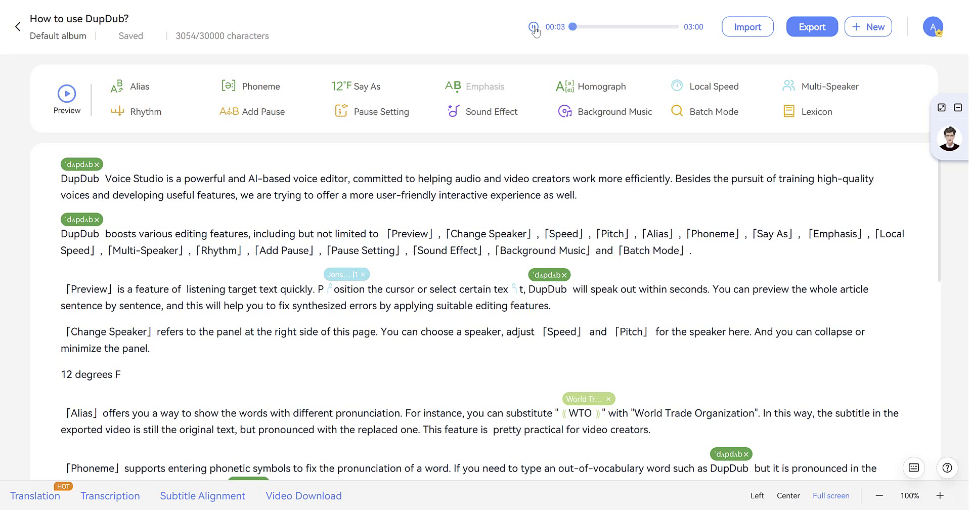
click(535, 27)
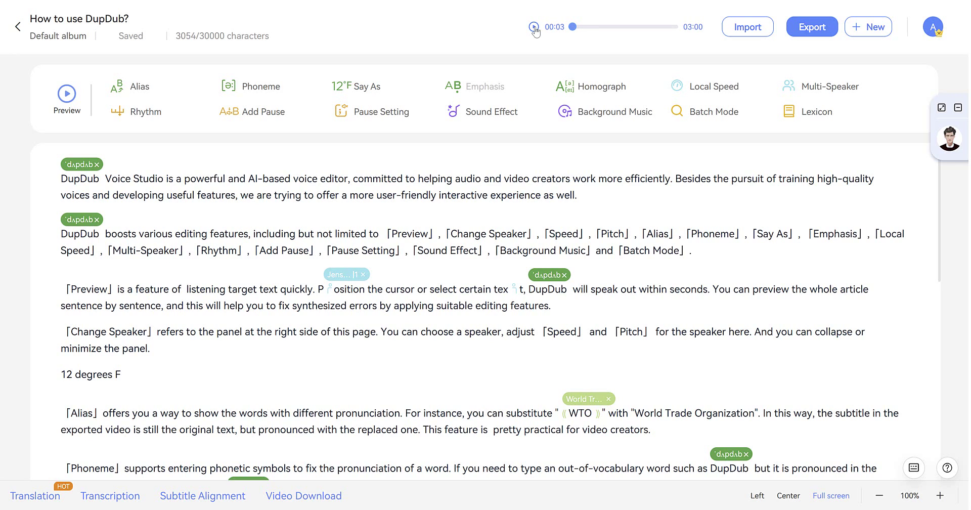
- Export the generated speech as an MP3 file, switching from MP4 in the Export as panel
click(812, 28)
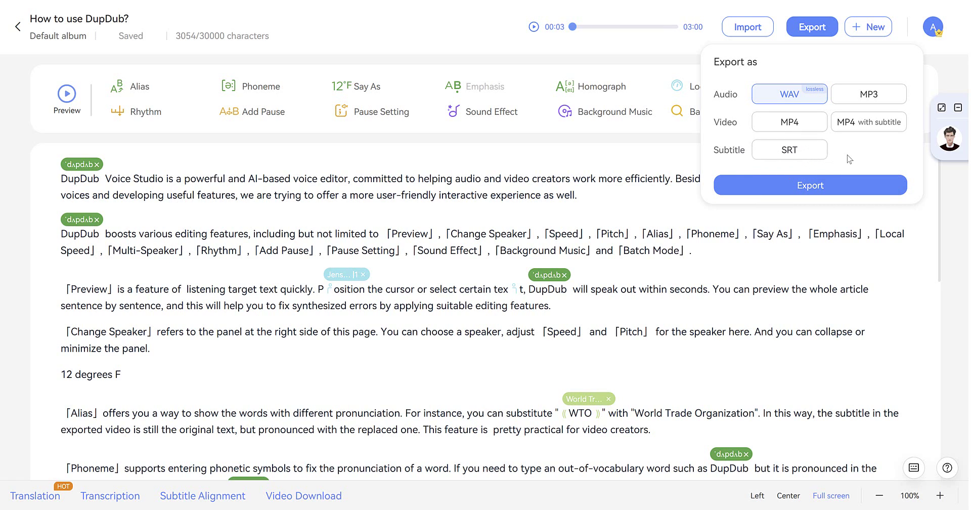
click(787, 126)
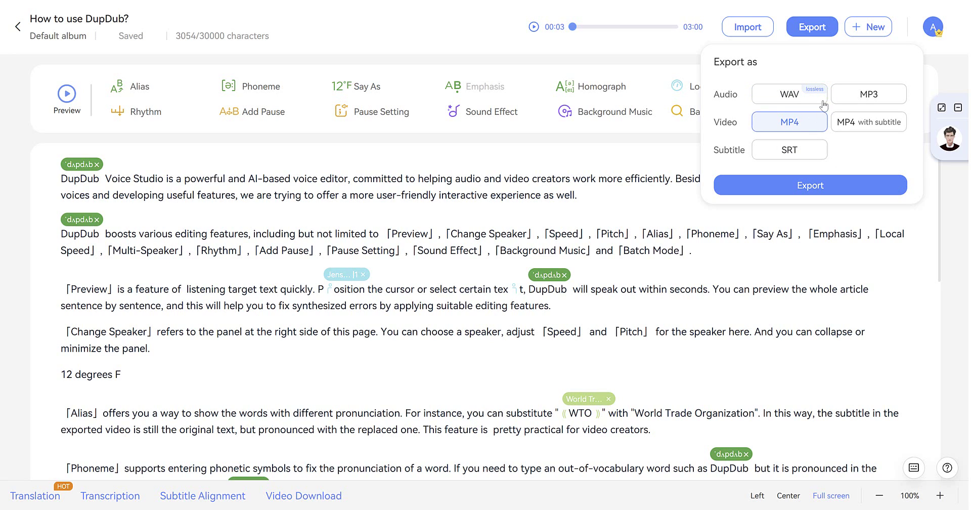
click(856, 100)
click(809, 186)
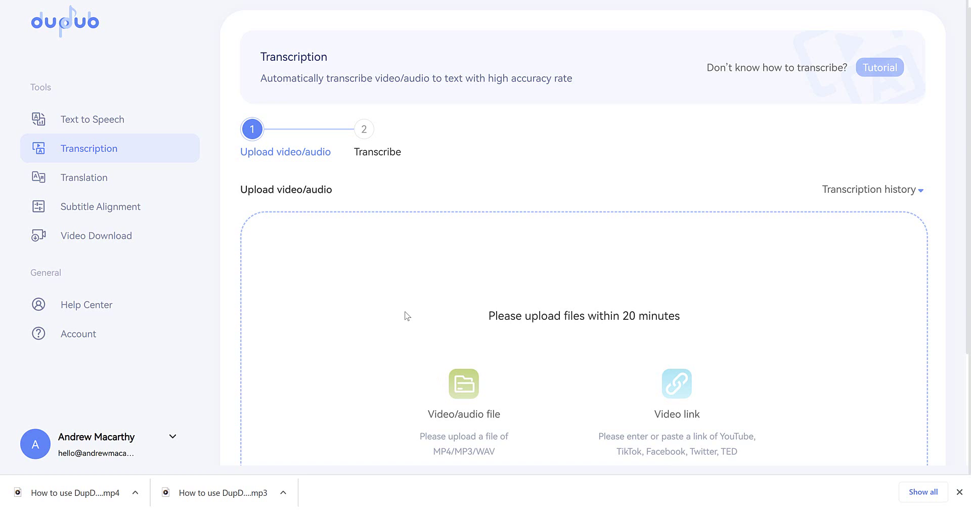
- Upload How to use DupDub_.mp3 and confirm transcribing it in the Transcription Detail dialog
double_click(466, 391)
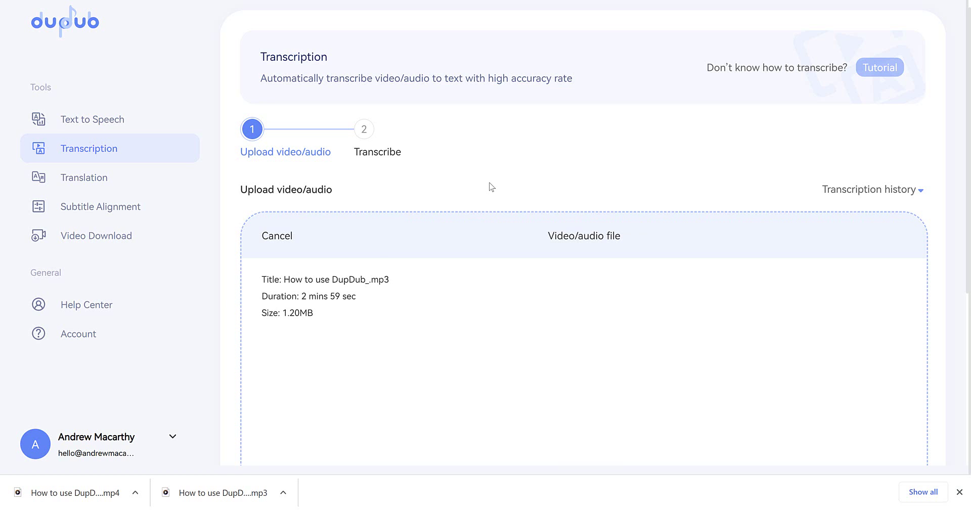
scroll(491, 187, down, 5)
key(Return)
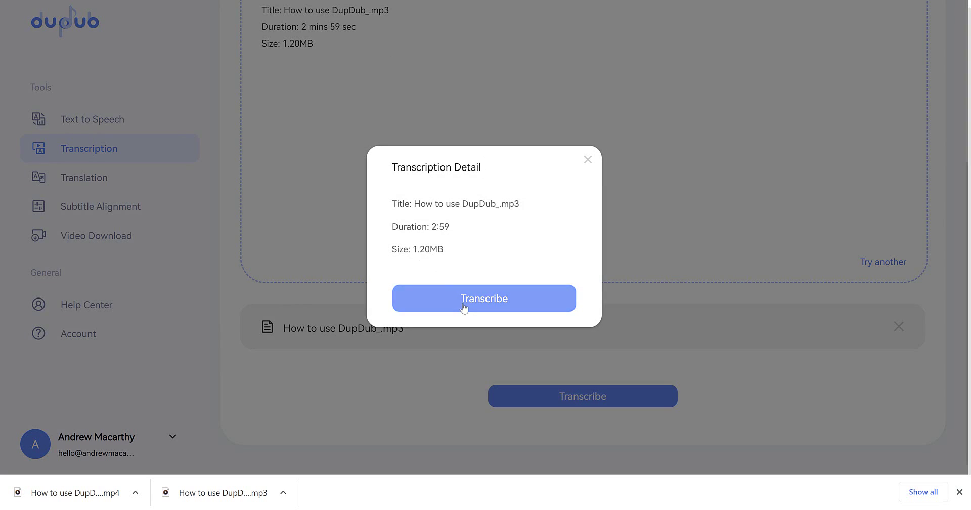
click(462, 308)
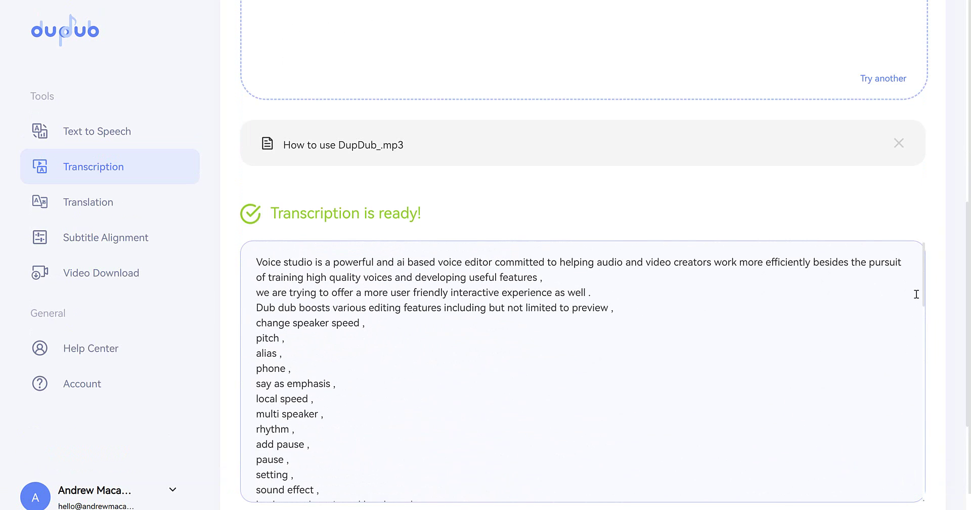
- Join 'alias' onto the pitch line in the transcript and scroll through the rest
click(257, 355)
key(BackSpace)
scroll(258, 357, up, 3)
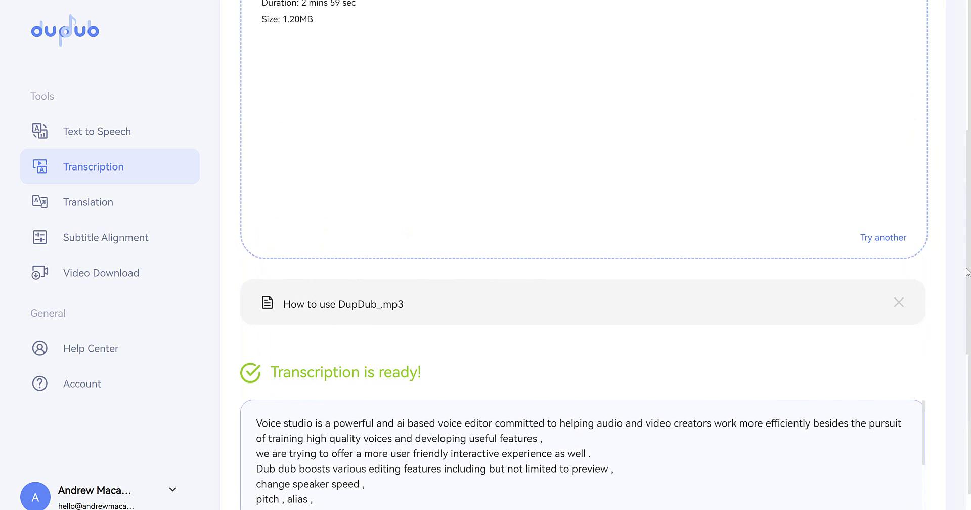
scroll(968, 241, down, 6)
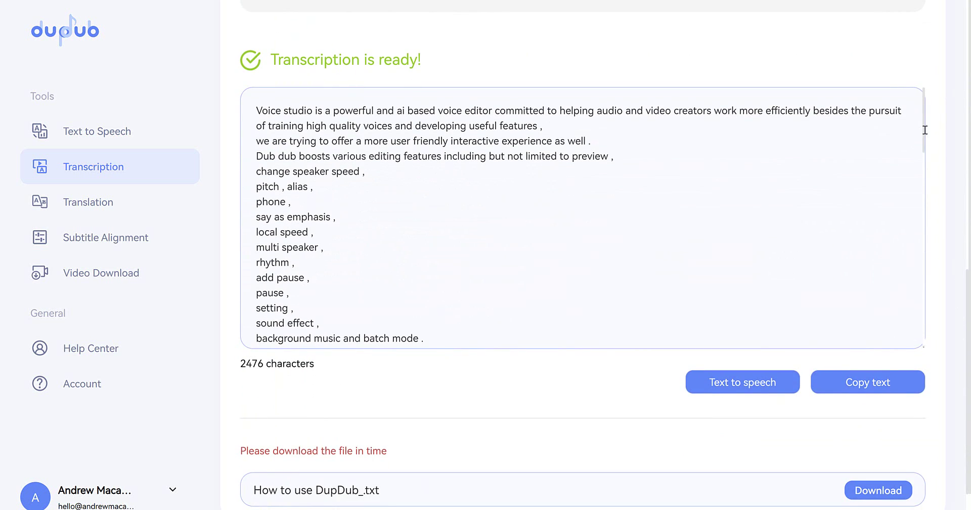
drag(925, 130, 931, 92)
scroll(500, 241, down, 2)
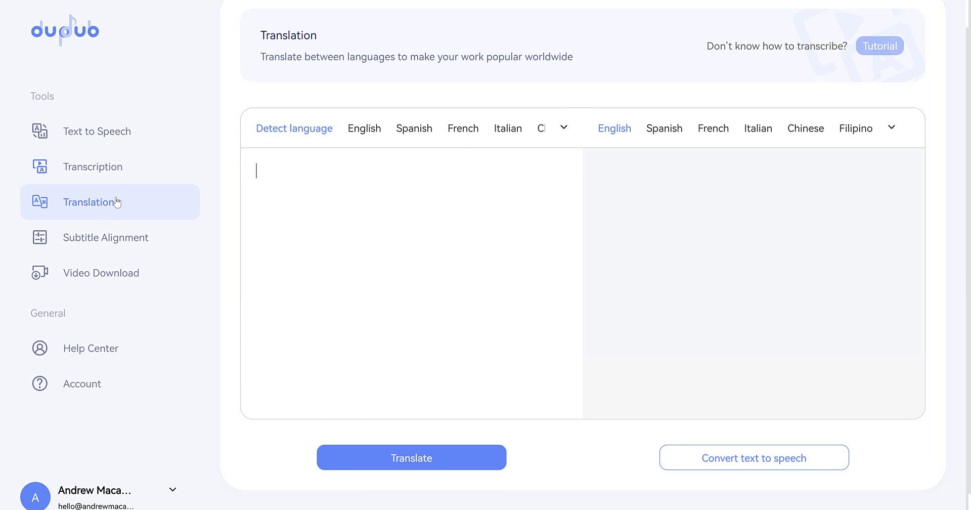
- View the Subtitle Alignment tool, then the Video Download tool
click(97, 239)
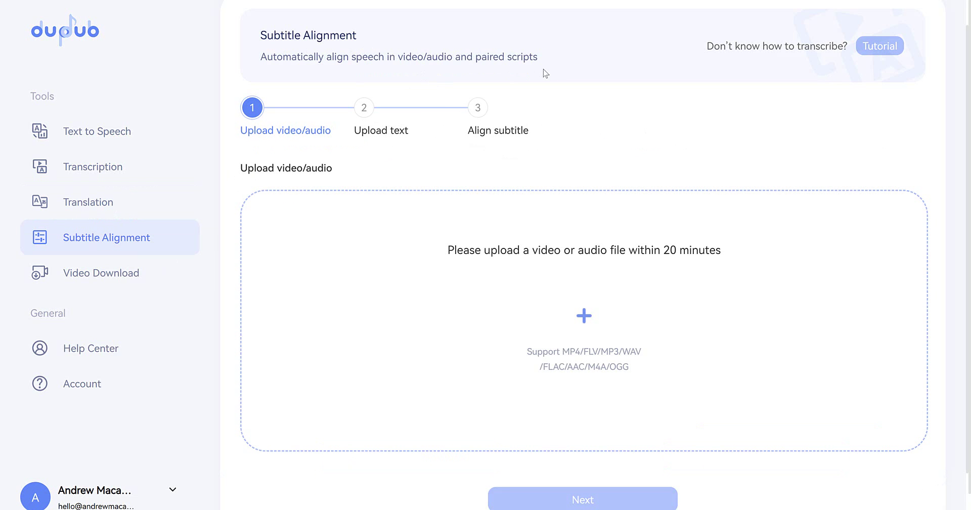
click(58, 283)
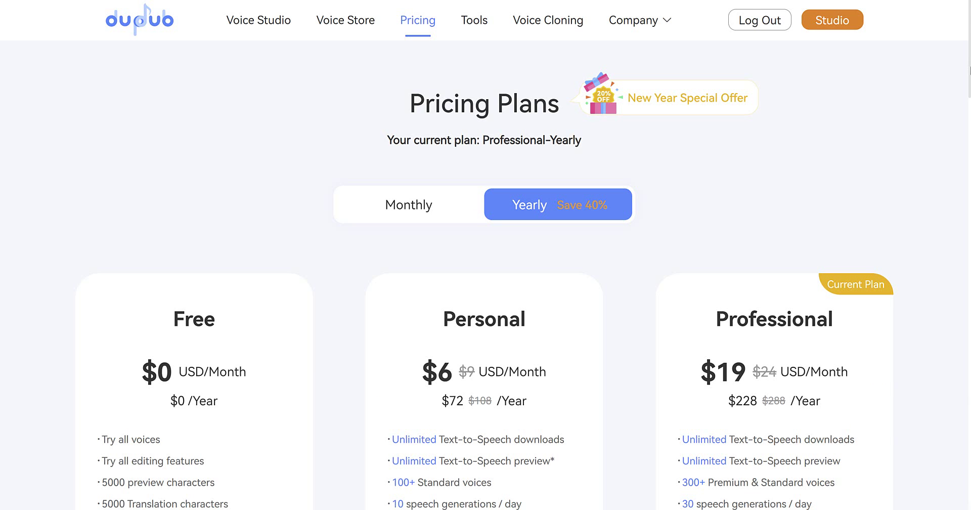
scroll(445, 110, down, 5)
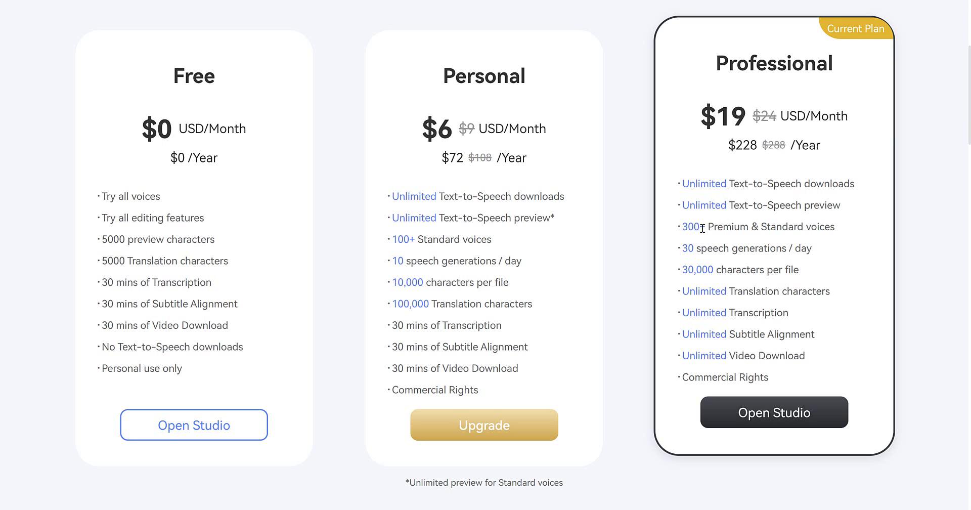
drag(685, 227, 848, 253)
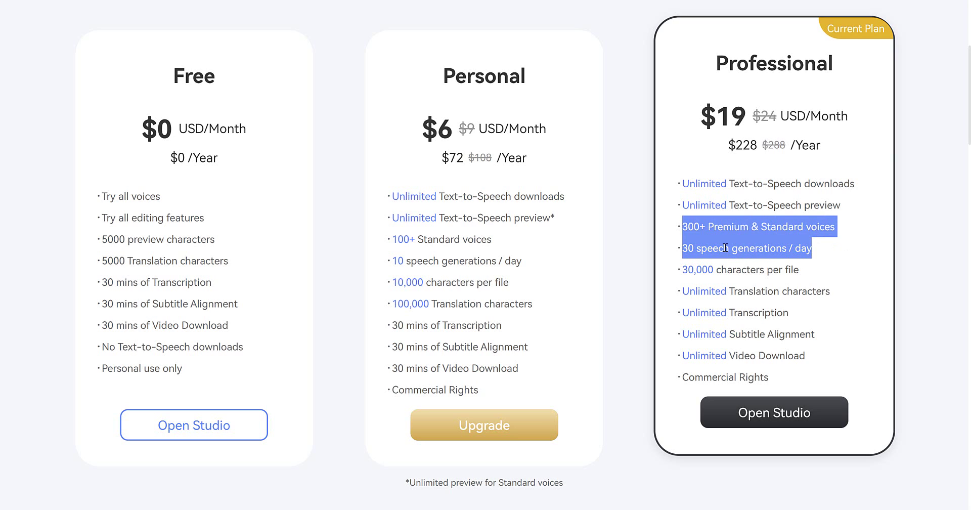
click(705, 250)
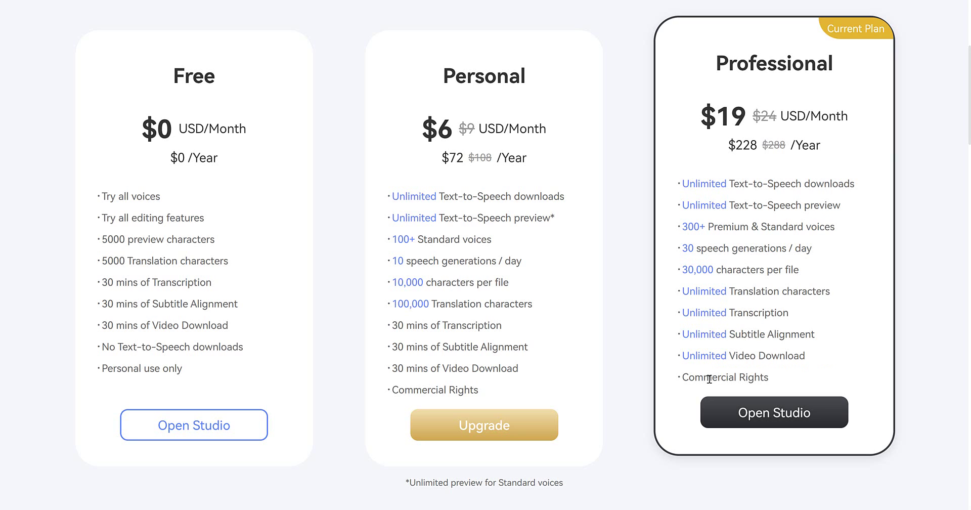
scroll(693, 120, up, 5)
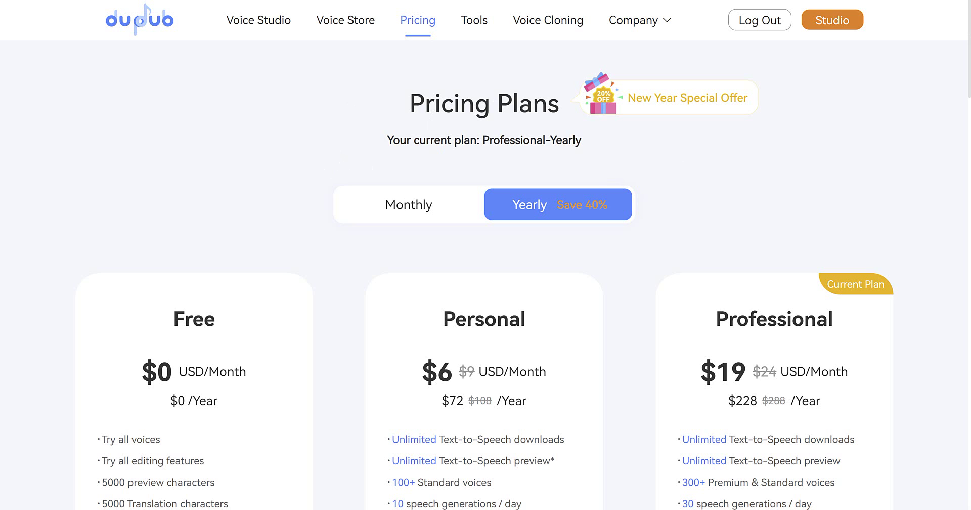
- Scroll down the Pricing page past the plan features to the refund notice and 'Contact Us' Enterprise Plans line
scroll(485, 255, down, 5)
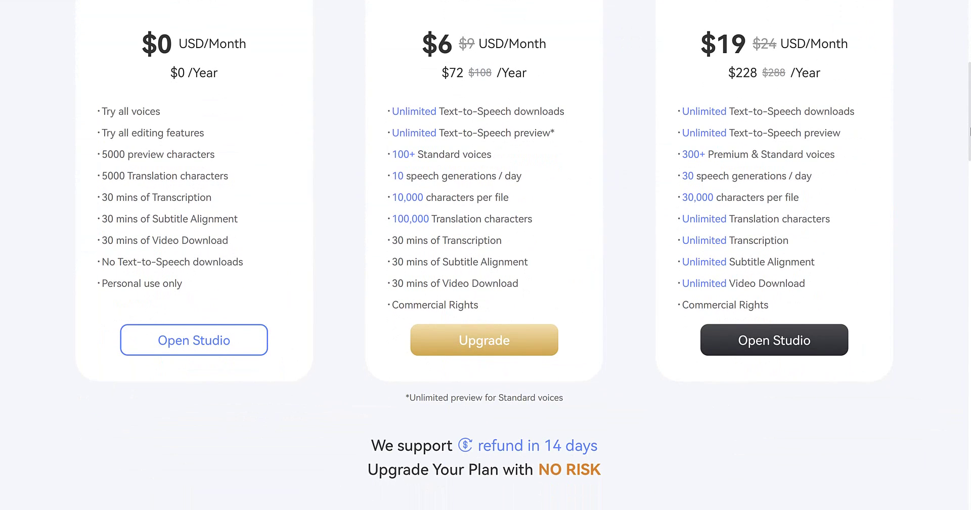
scroll(485, 255, down, 1)
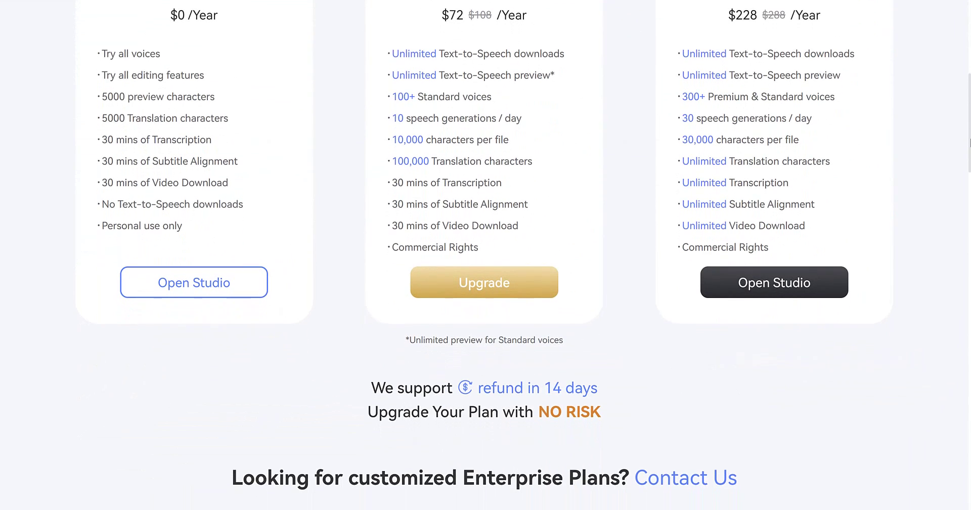